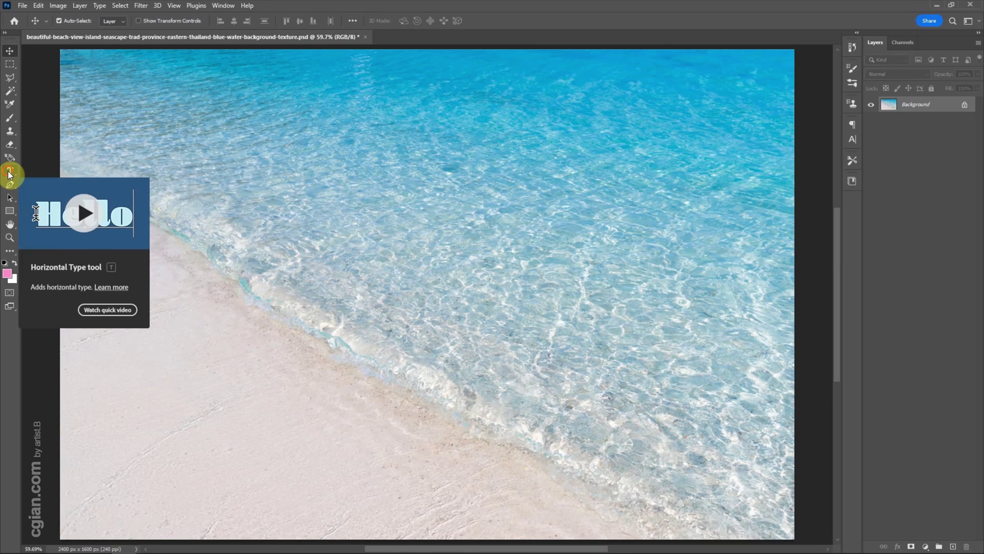
Step: Type 'Sun&Beach' vertically in the middle of the photo, then switch it to horizontal
{"action": "left_click_drag", "start_coordinate": [9, 174], "coordinate": [40, 174]}
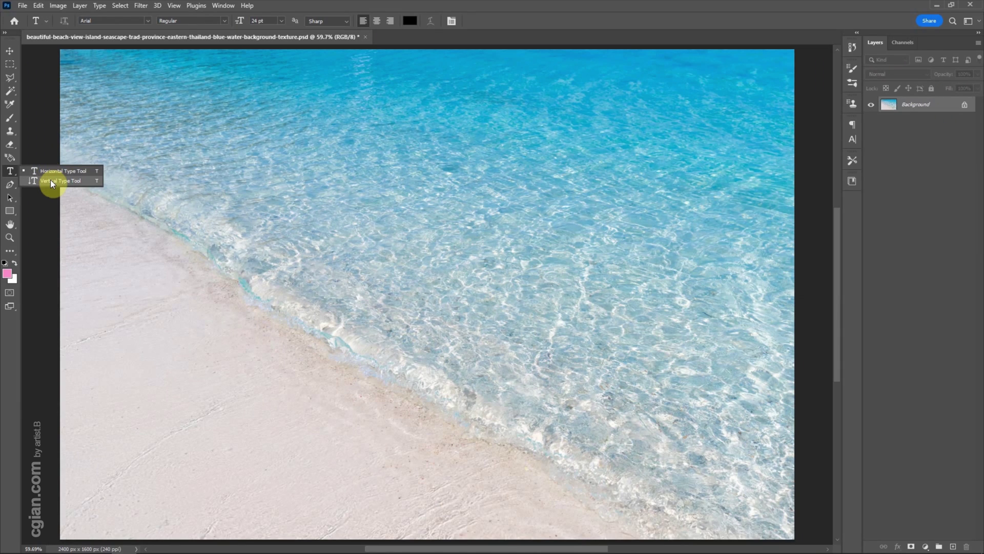
{"action": "left_click", "coordinate": [50, 180]}
{"action": "left_click", "coordinate": [418, 170]}
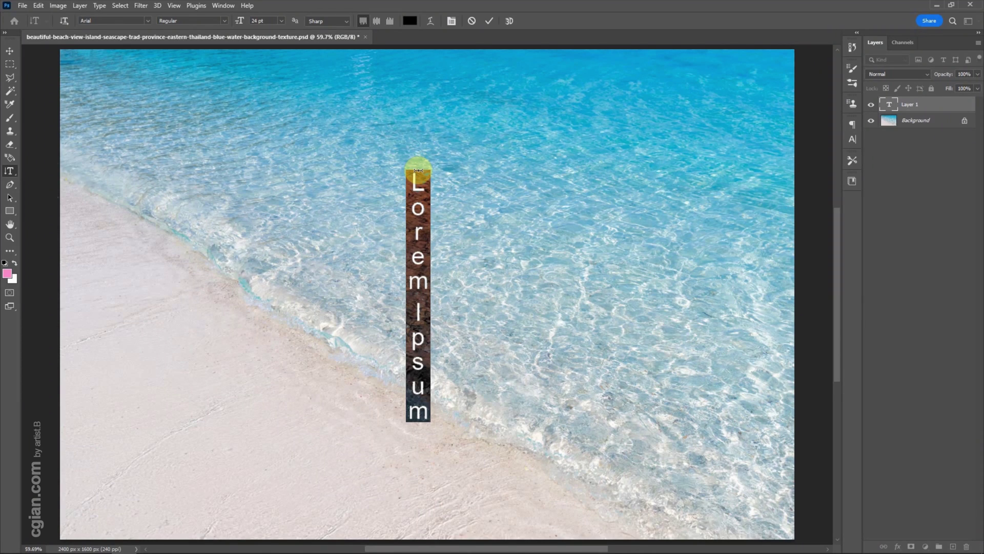
{"action": "type", "text": "Sun"}
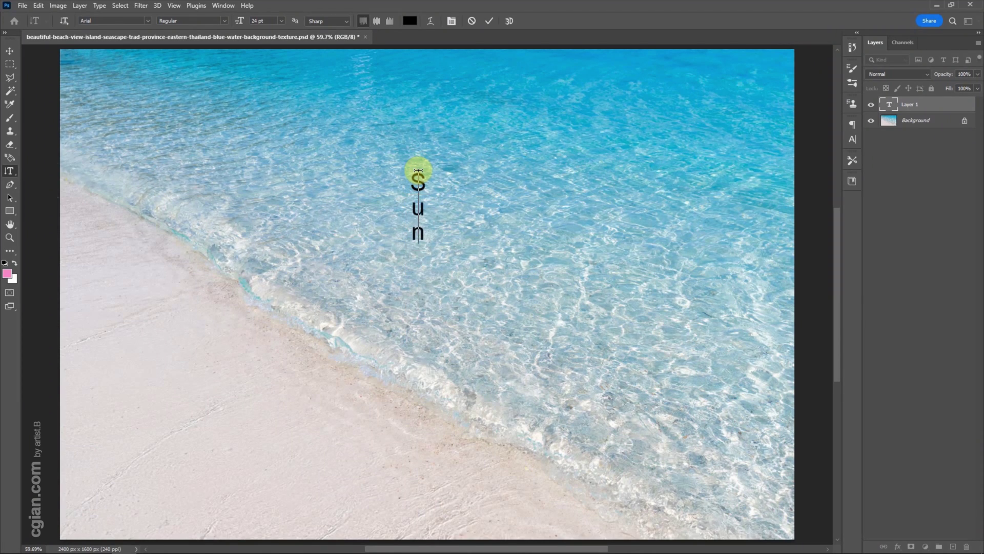
{"action": "type", "text": "&Beach"}
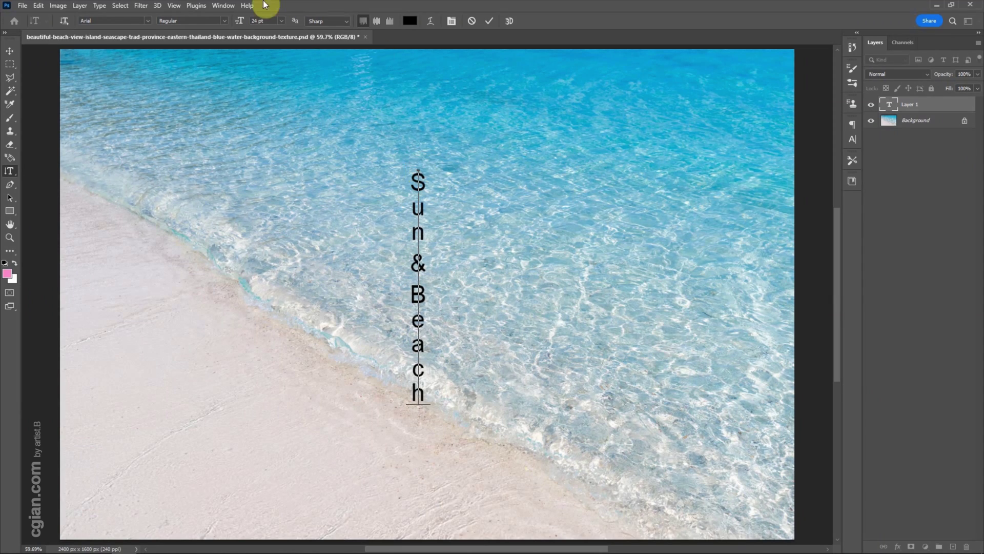
{"action": "left_click", "coordinate": [64, 21]}
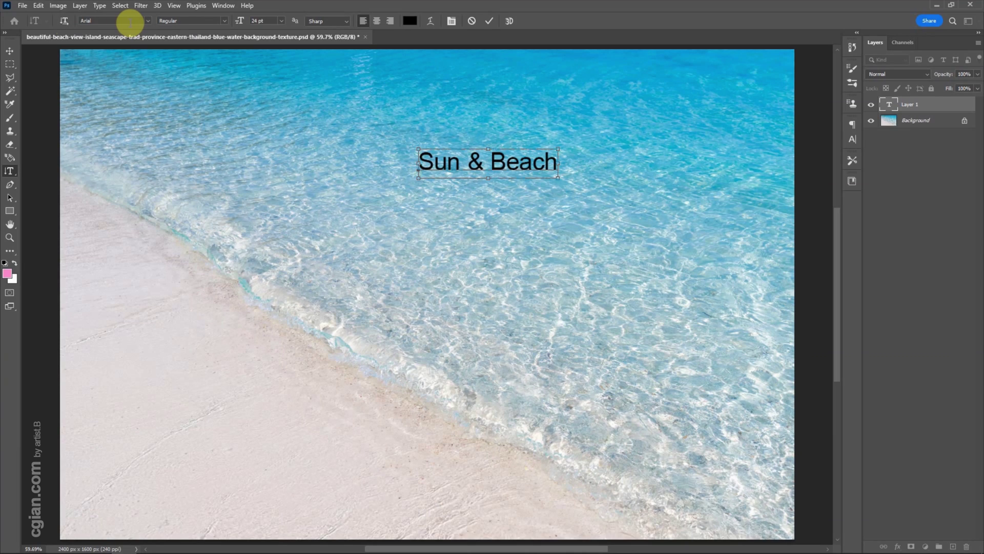
Step: Select all the title text and set it to Arial Bold at 48 pt, after briefly trying Calibri
{"action": "key", "text": "ctrl+a"}
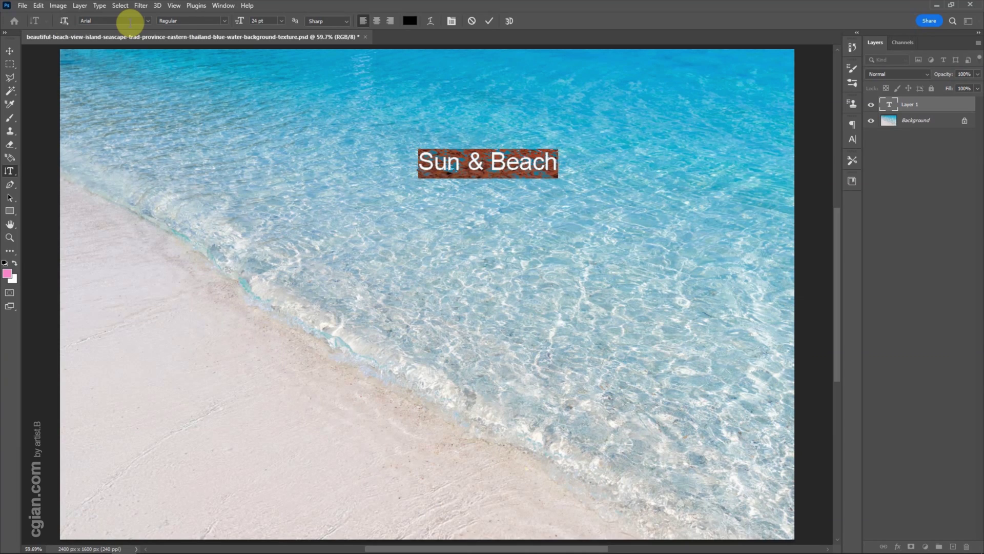
{"action": "left_click", "coordinate": [148, 20]}
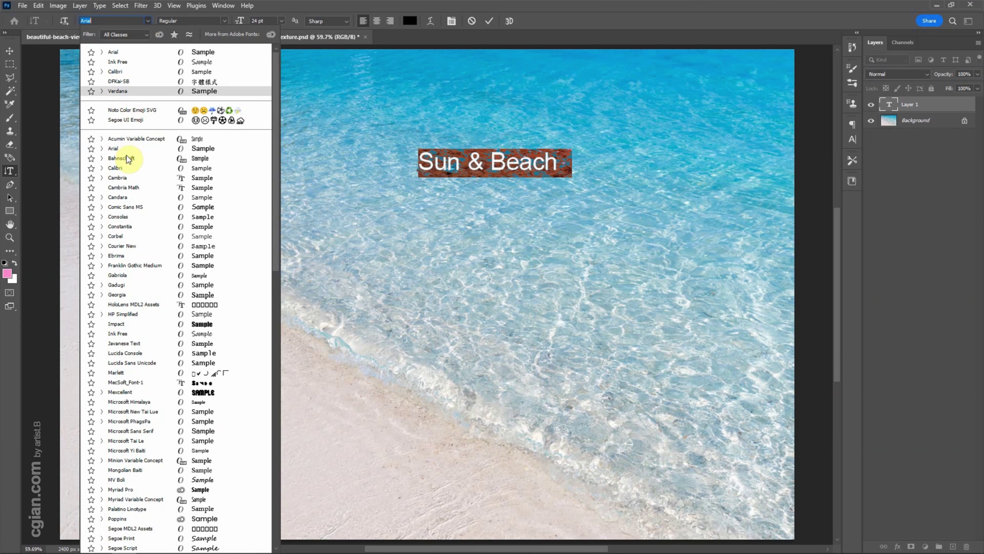
{"action": "left_click", "coordinate": [124, 167]}
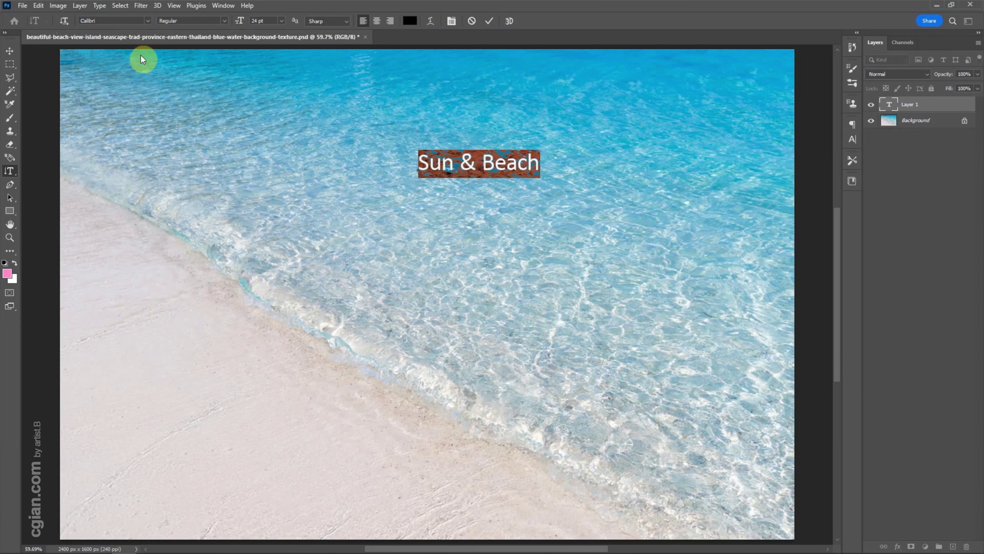
{"action": "left_click", "coordinate": [151, 20]}
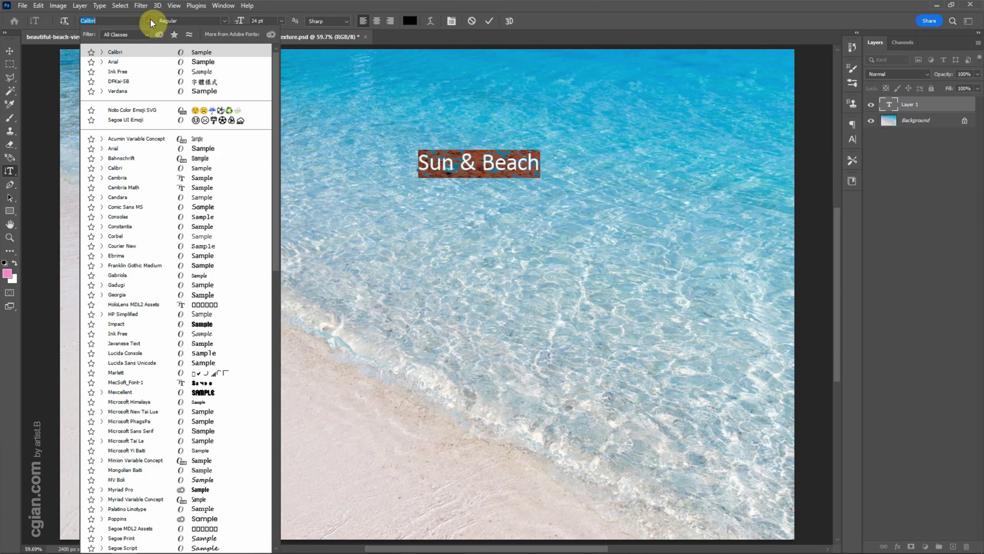
{"action": "left_click", "coordinate": [129, 148]}
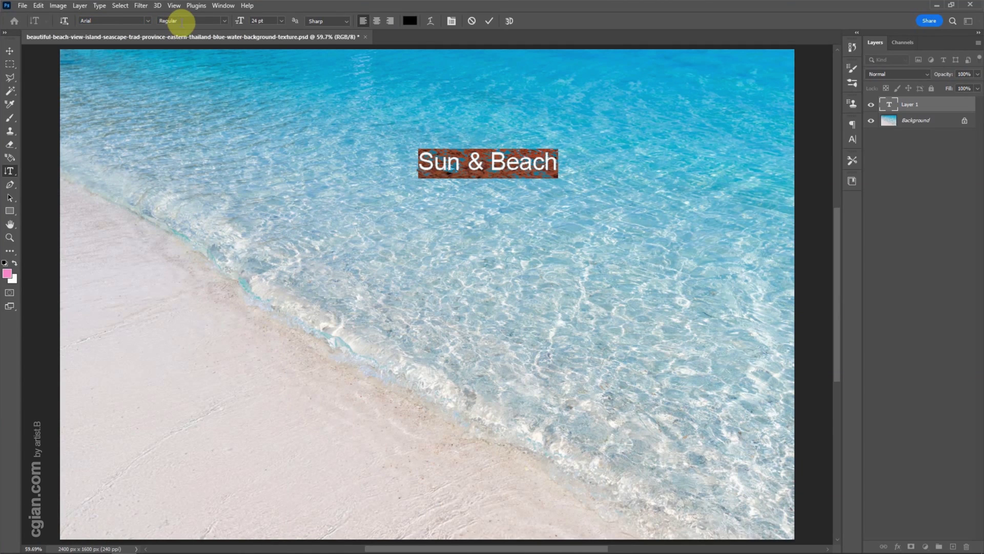
{"action": "left_click", "coordinate": [223, 20]}
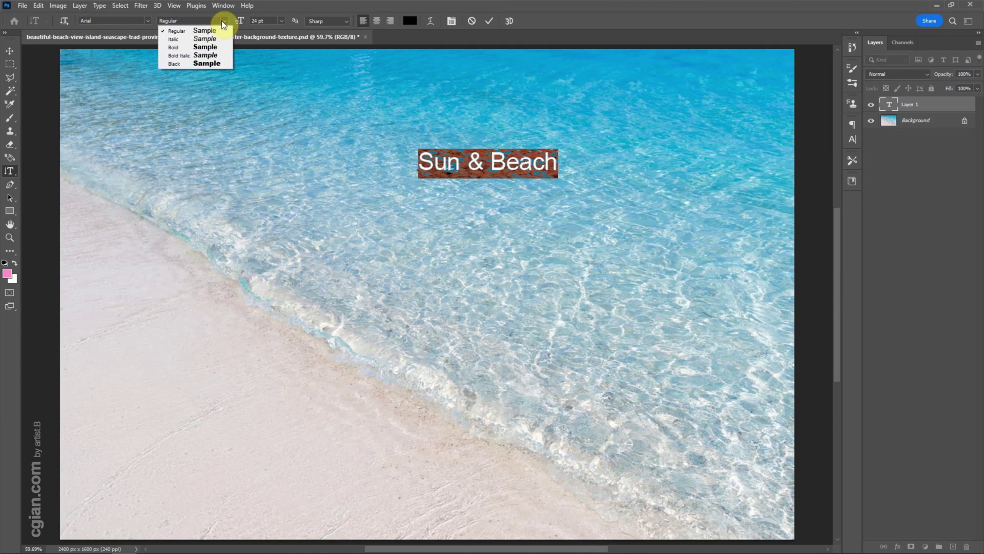
{"action": "left_click", "coordinate": [190, 45]}
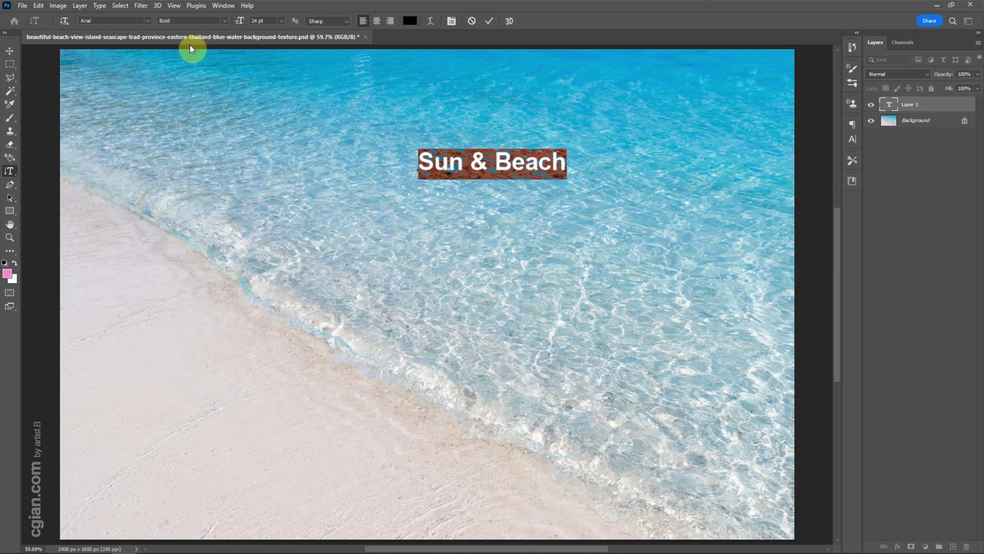
{"action": "left_click", "coordinate": [280, 20]}
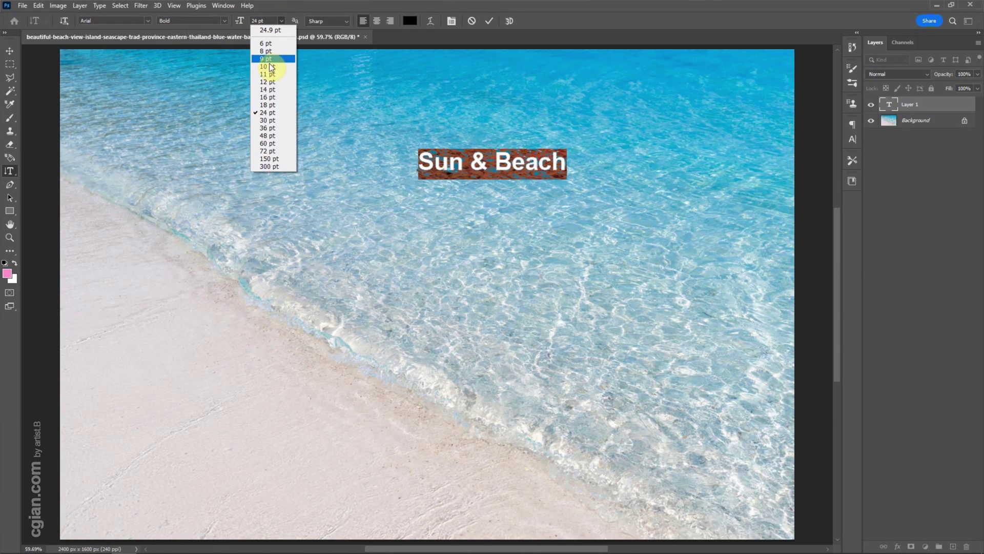
{"action": "left_click", "coordinate": [275, 136]}
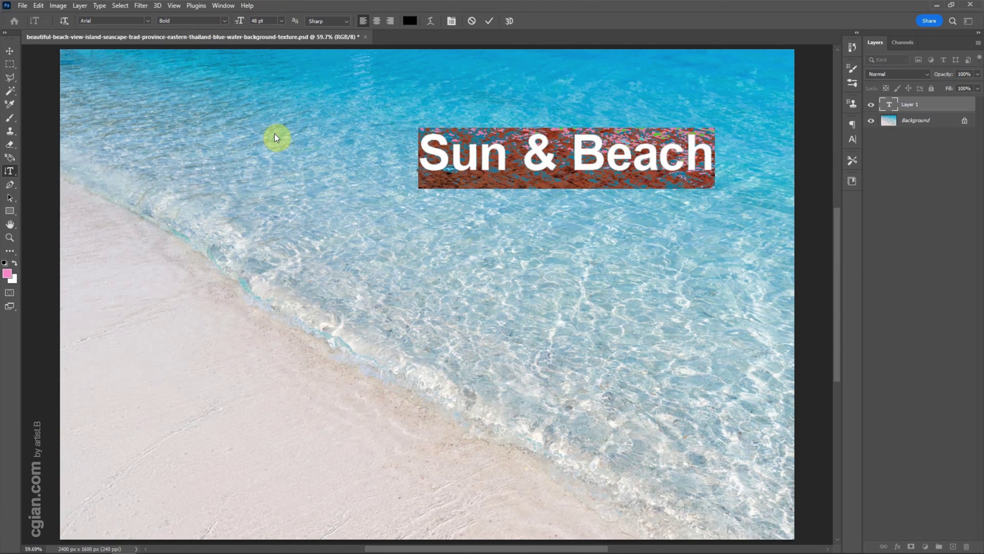
Step: Right-align the title text after trying center and left alignment
{"action": "left_click", "coordinate": [376, 22]}
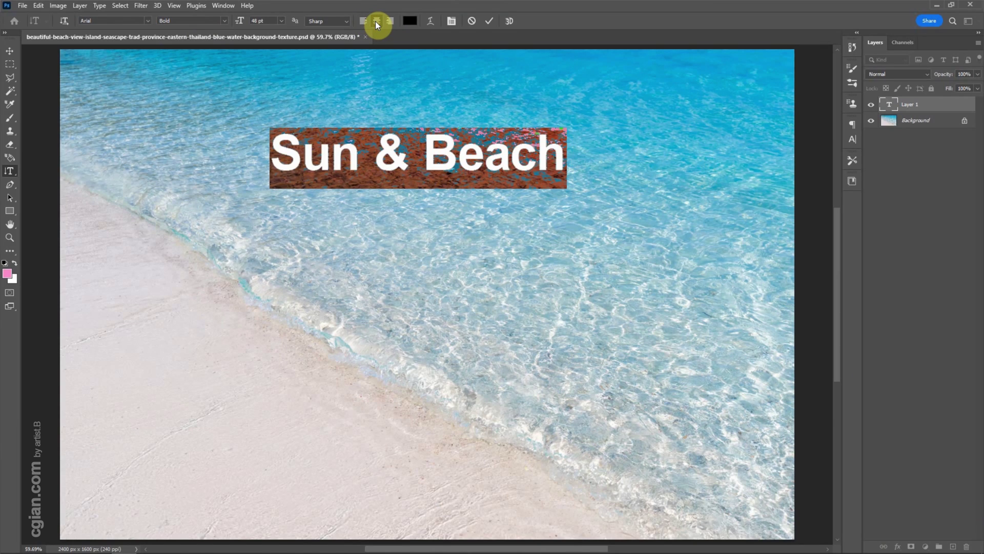
{"action": "left_click", "coordinate": [363, 20]}
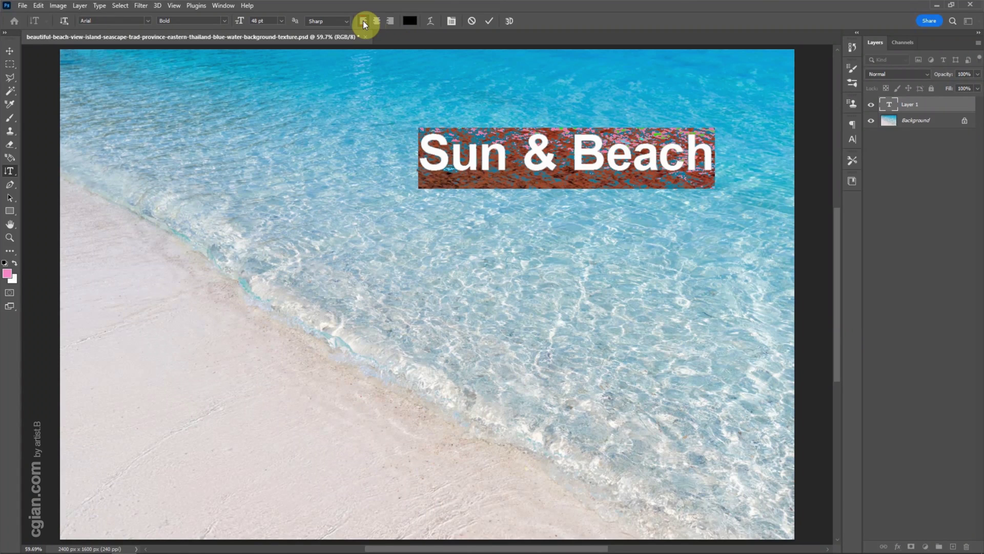
{"action": "left_click", "coordinate": [389, 20]}
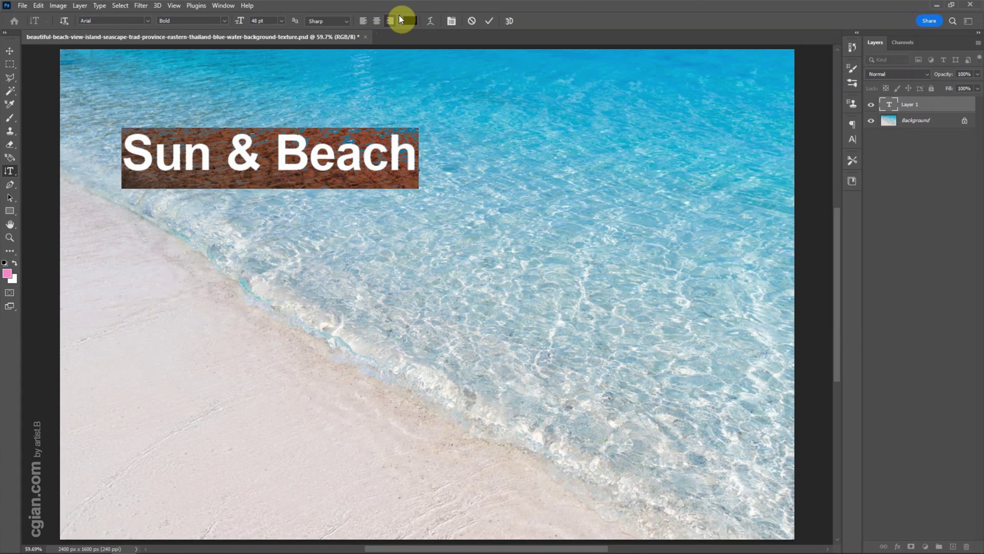
Step: Set the title's text colour to white and bring up the Warp Text dialog
{"action": "left_click", "coordinate": [410, 21]}
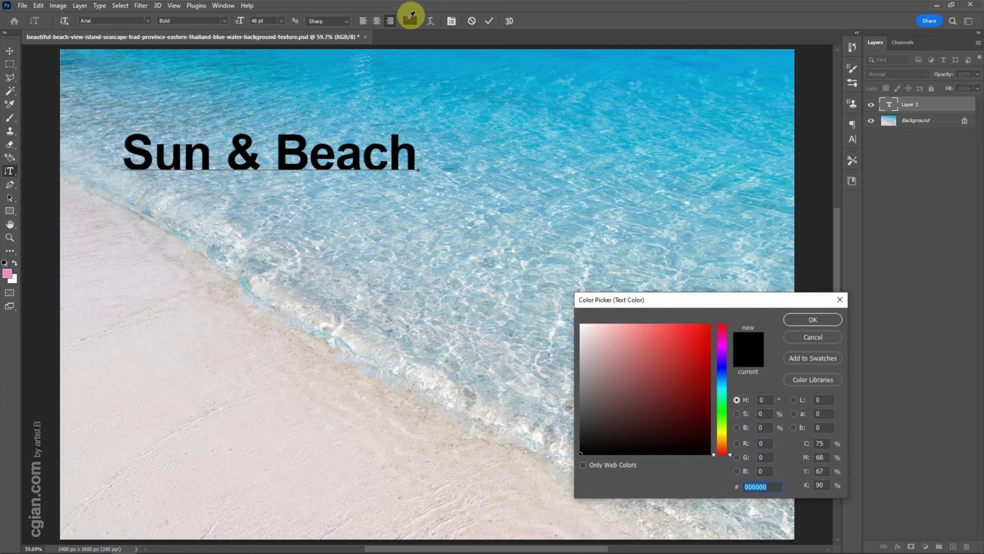
{"action": "mouse_move", "coordinate": [658, 358]}
{"action": "left_mouse_down"}
{"action": "mouse_move", "coordinate": [702, 334]}
{"action": "mouse_move", "coordinate": [656, 362]}
{"action": "mouse_move", "coordinate": [614, 351]}
{"action": "left_mouse_up"}
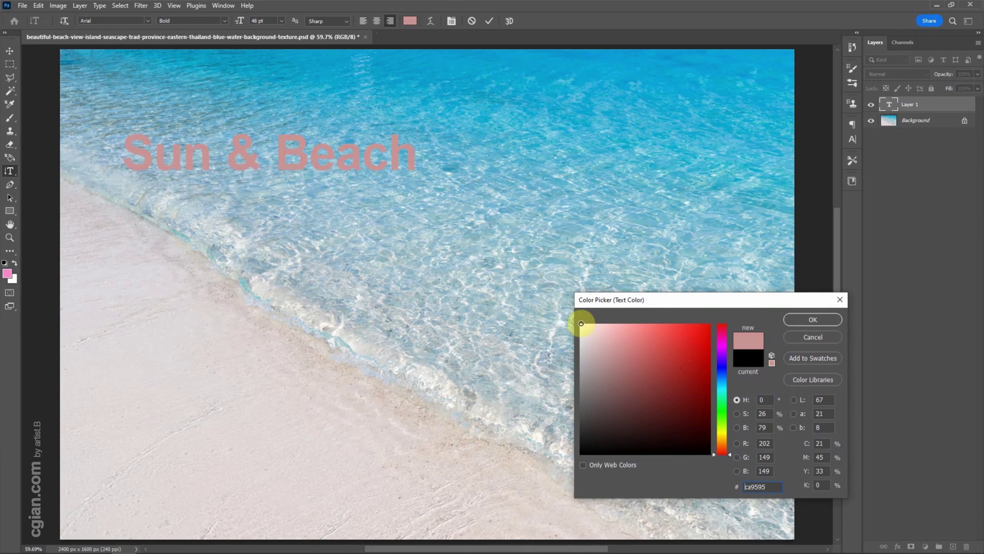
{"action": "left_click_drag", "start_coordinate": [580, 323], "coordinate": [568, 314]}
{"action": "left_click", "coordinate": [808, 318]}
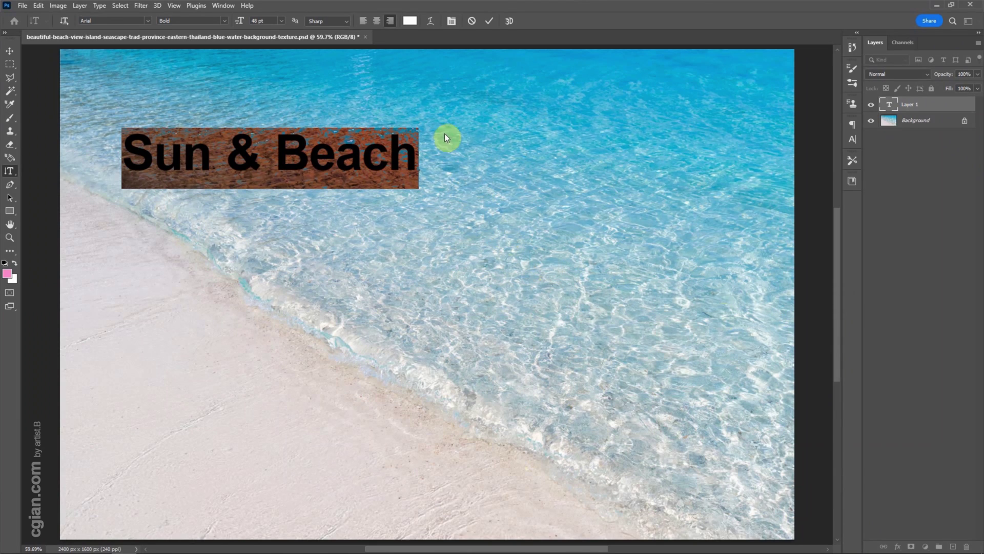
{"action": "left_click", "coordinate": [429, 20]}
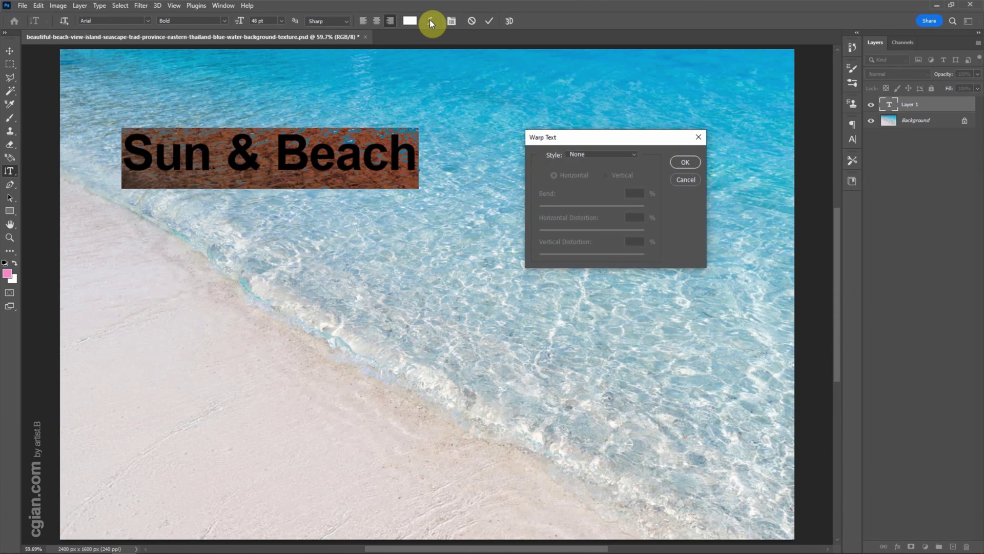
Step: Try the Arc and Flag warp styles, then cancel to keep the title unwarped
{"action": "left_click", "coordinate": [620, 155]}
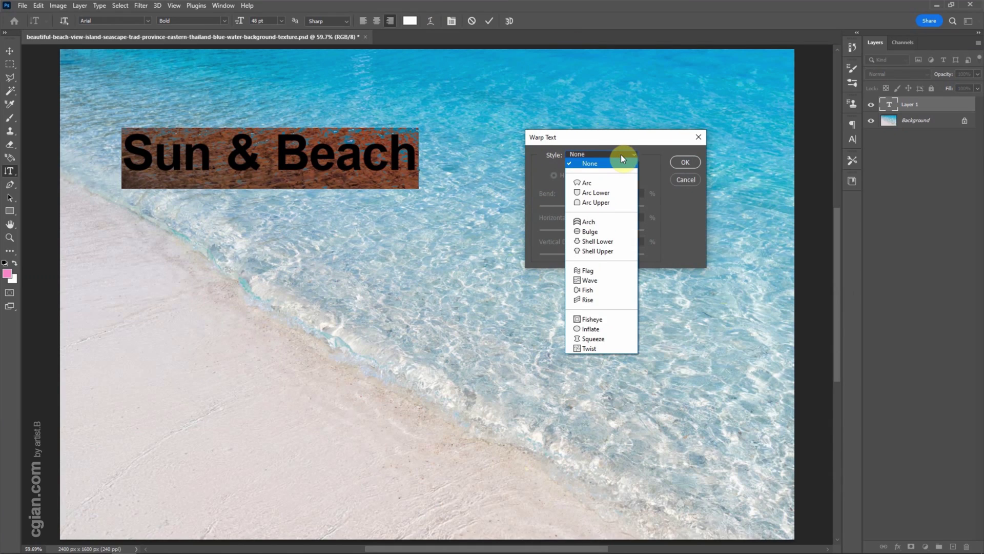
{"action": "left_click", "coordinate": [619, 181]}
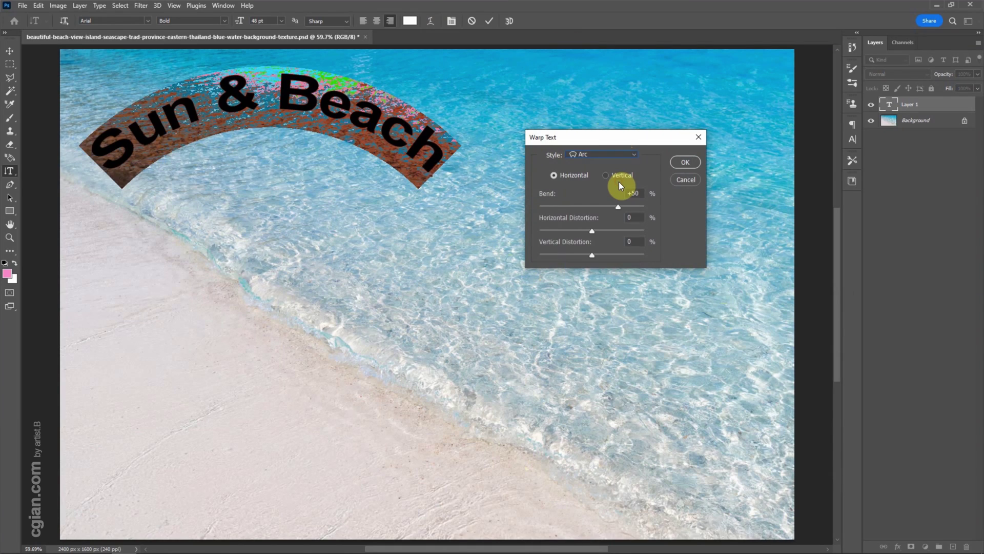
{"action": "left_click", "coordinate": [626, 153]}
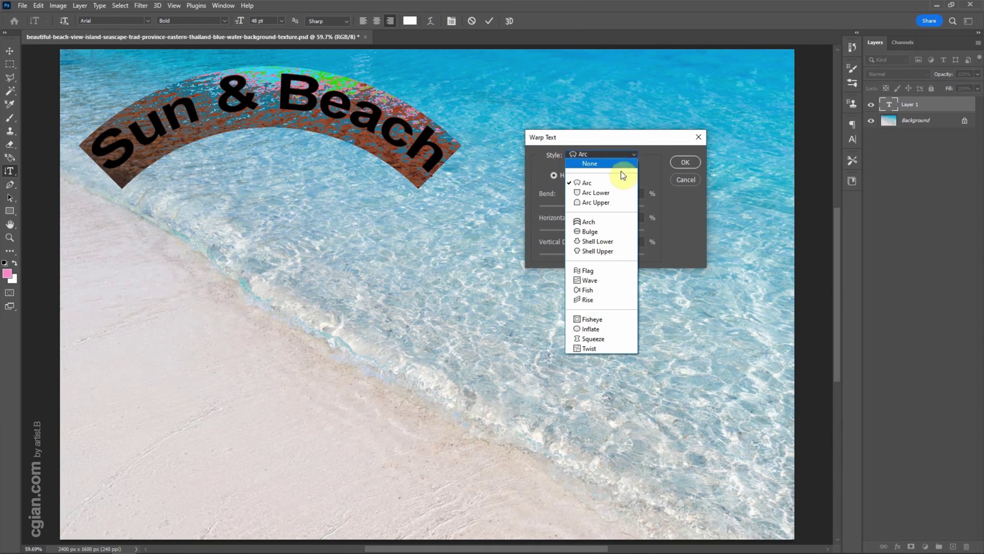
{"action": "left_click", "coordinate": [616, 269]}
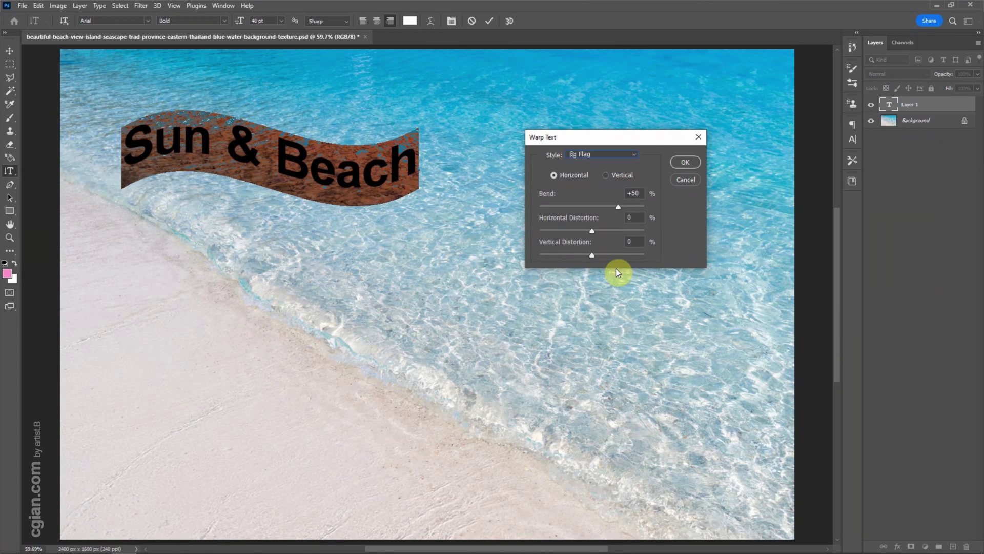
{"action": "left_click", "coordinate": [686, 180]}
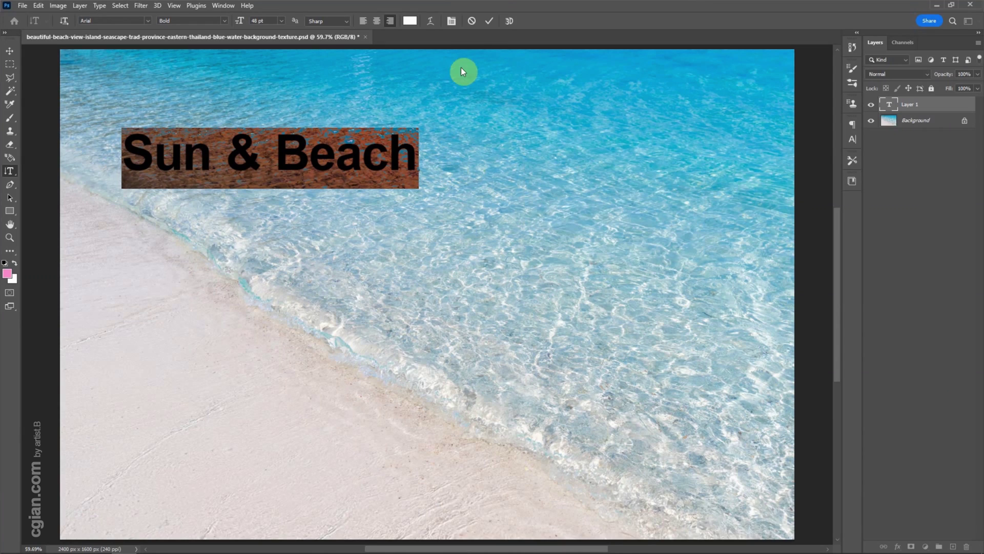
Step: Commit the title text and move it to the centre of the photo
{"action": "left_click", "coordinate": [490, 23]}
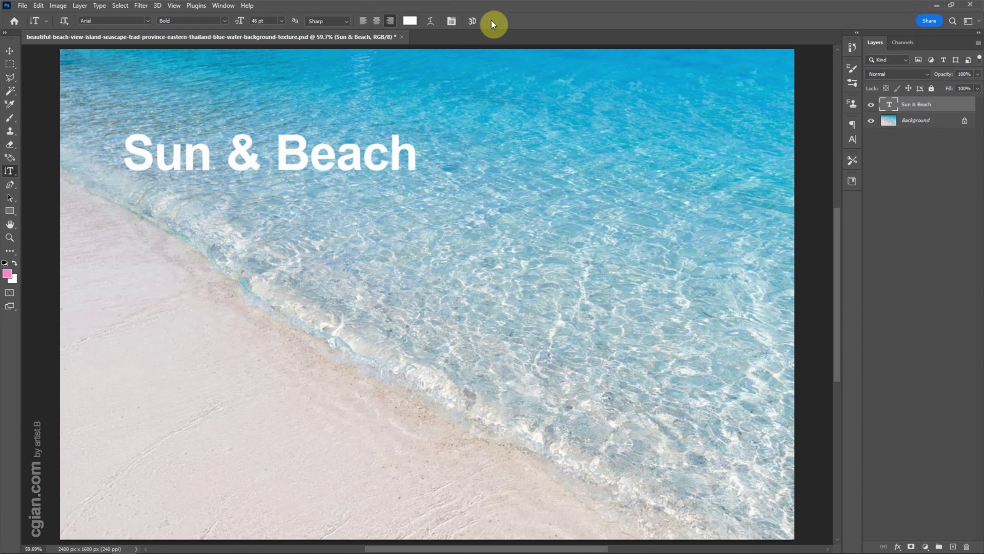
{"action": "left_click", "coordinate": [13, 55]}
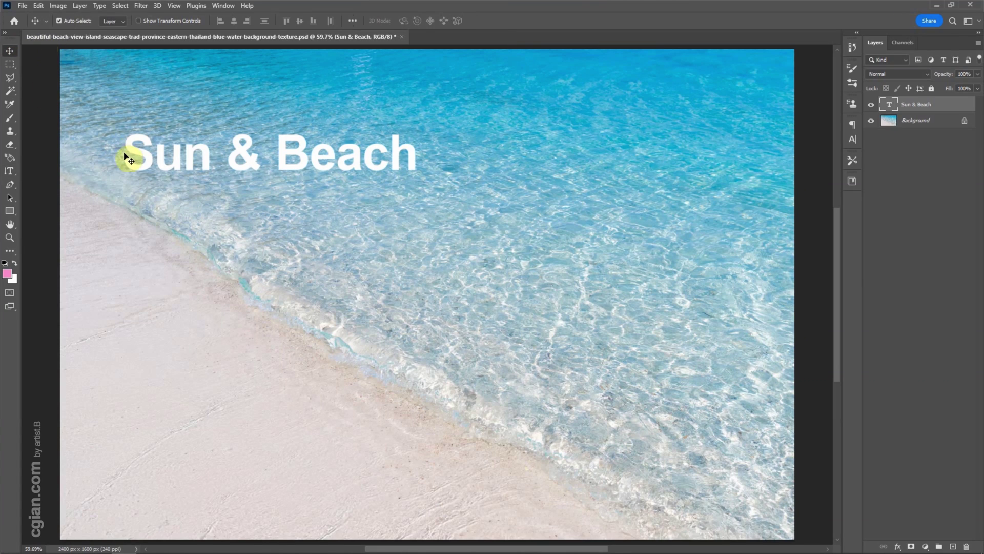
{"action": "left_click_drag", "start_coordinate": [145, 160], "coordinate": [385, 281]}
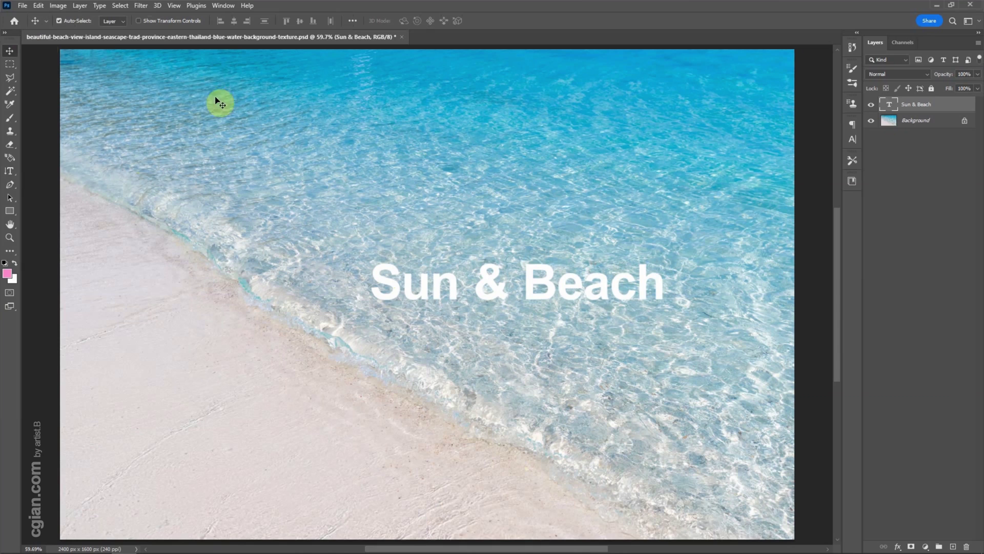
Step: Apply Faux Bold, All Caps and Small Caps to the title in the Character panel
{"action": "left_click", "coordinate": [222, 9]}
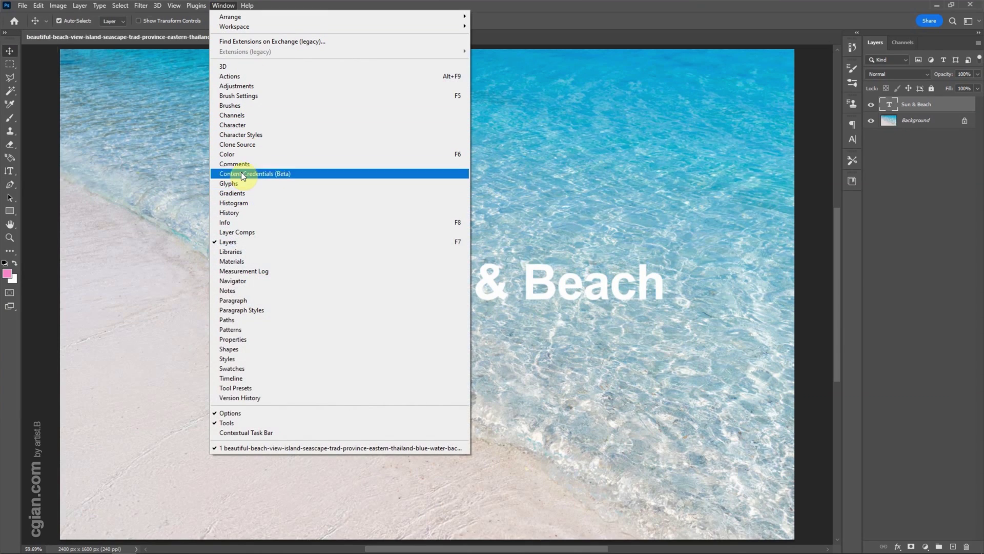
{"action": "left_click", "coordinate": [281, 126]}
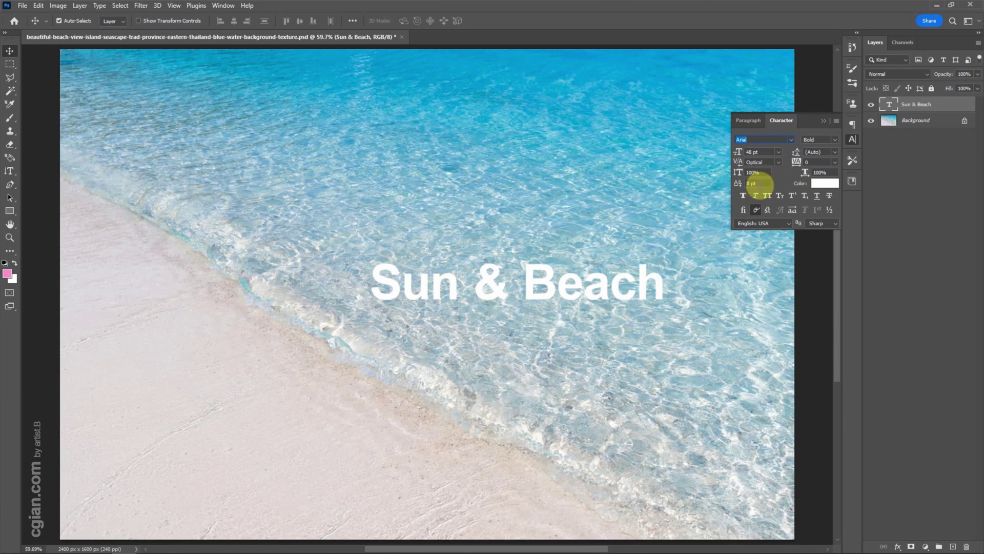
{"action": "left_click", "coordinate": [743, 194]}
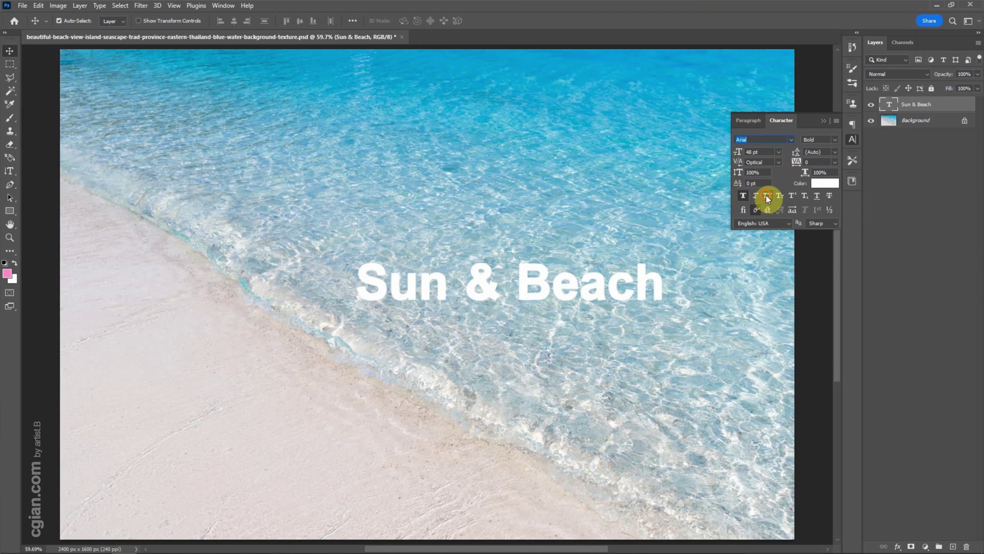
{"action": "left_click", "coordinate": [767, 196]}
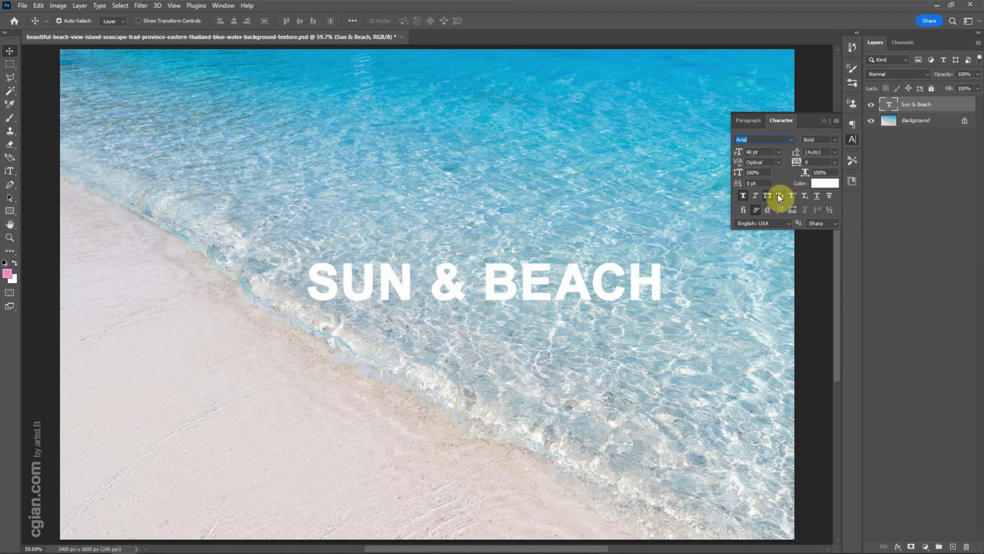
{"action": "left_click", "coordinate": [778, 195]}
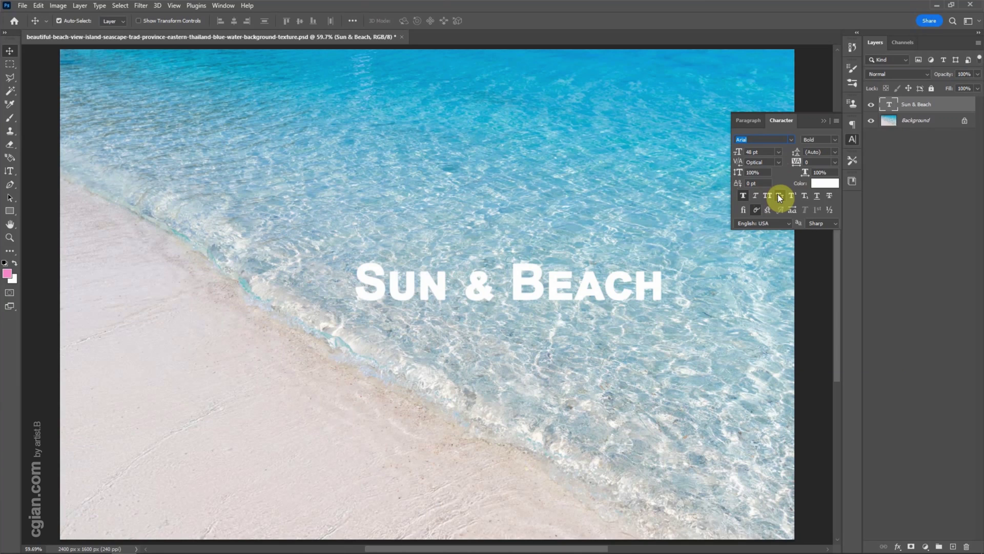
{"action": "left_click", "coordinate": [836, 120]}
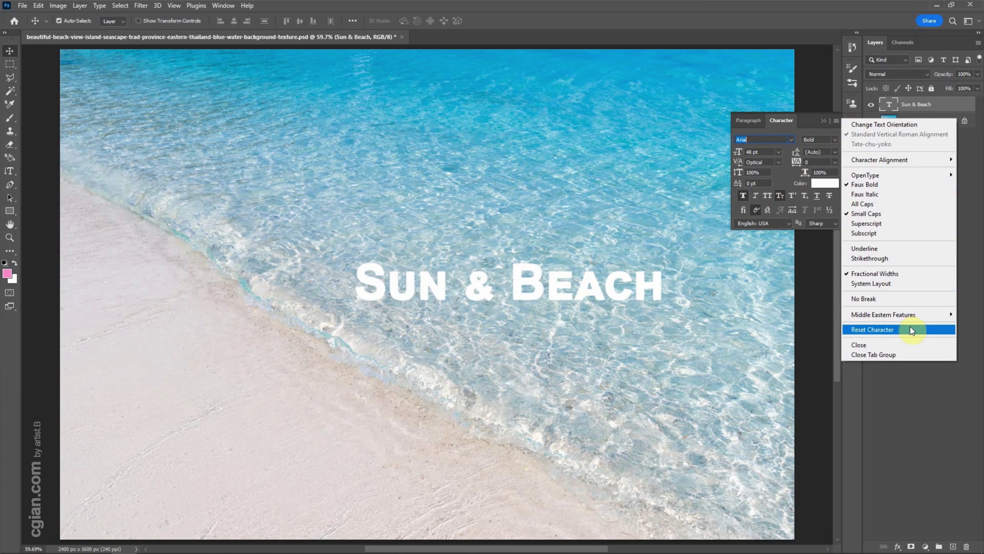
{"action": "left_click", "coordinate": [787, 183]}
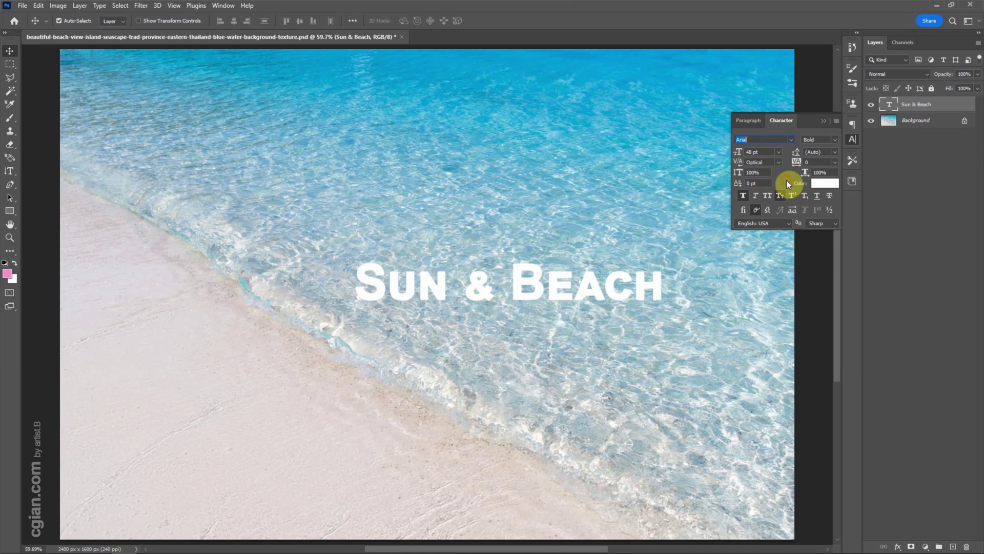
{"action": "left_click", "coordinate": [657, 282]}
Step: Add a second line reading 'relax and enjoy the holiday' below the title
{"action": "double_click", "coordinate": [657, 282]}
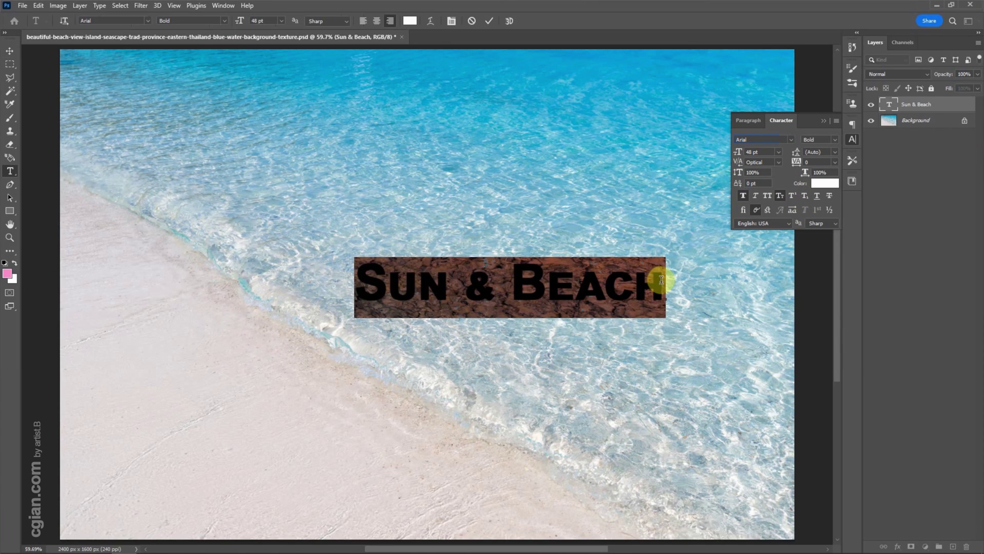
{"action": "left_click", "coordinate": [661, 279]}
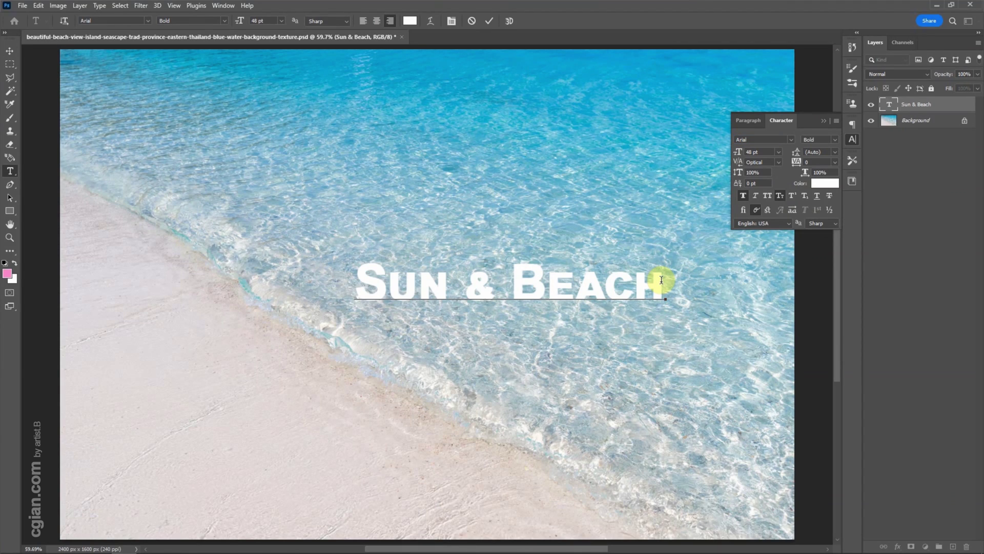
{"action": "key", "text": "Return"}
{"action": "type", "text": "relax a"}
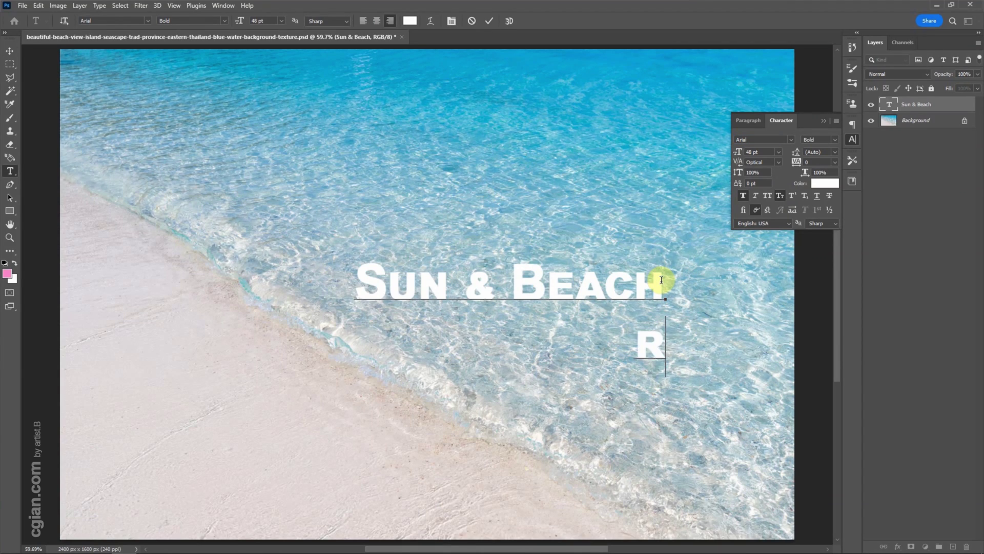
{"action": "type", "text": "nd enjoy"}
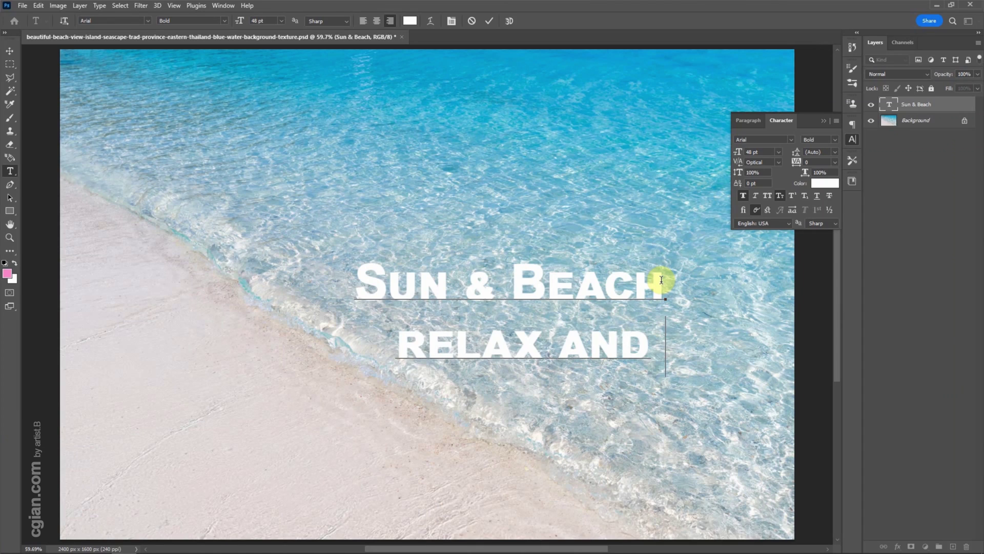
{"action": "type", "text": " the ho"}
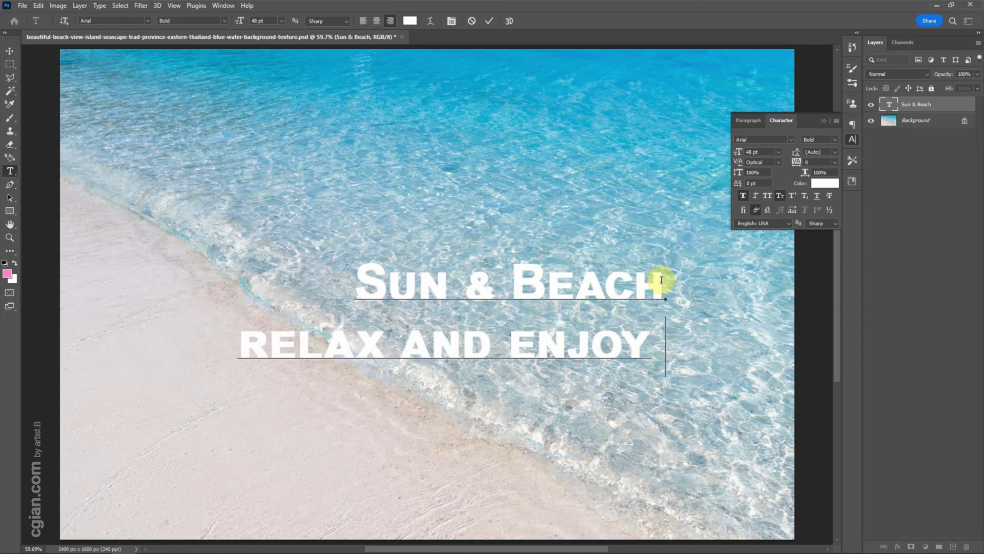
{"action": "type", "text": "liday"}
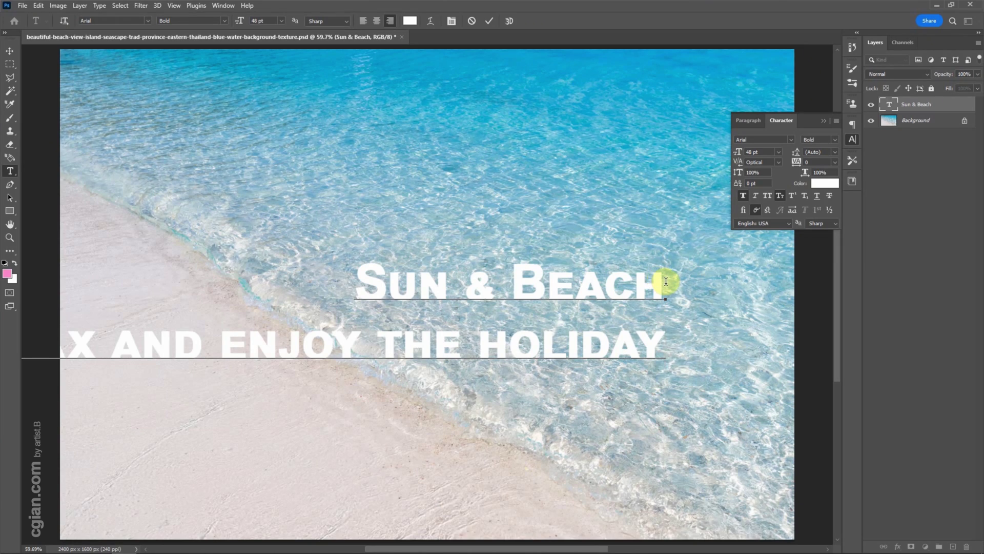
Step: Set the second line to 30 pt Ink Free and commit the text
{"action": "left_click_drag", "start_coordinate": [662, 280], "coordinate": [669, 338]}
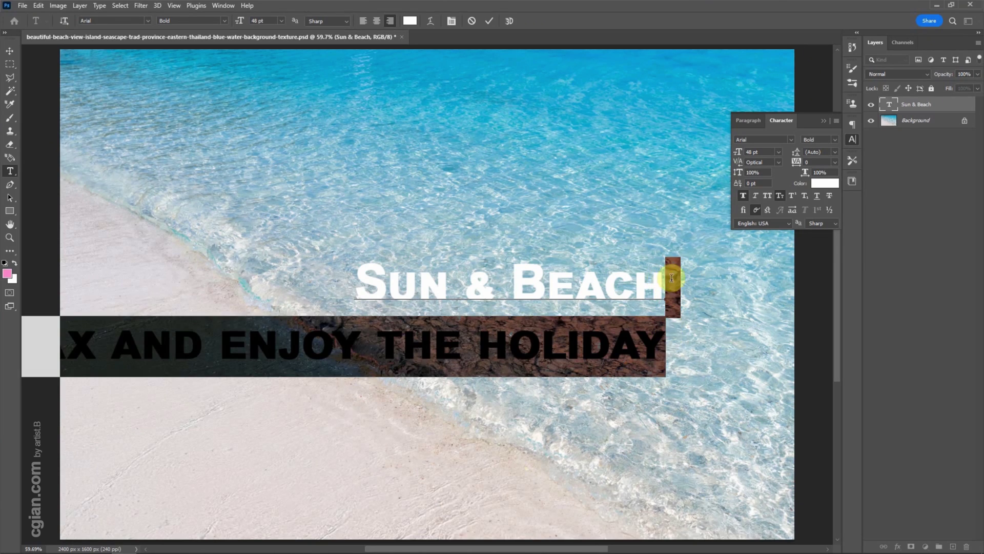
{"action": "left_click", "coordinate": [778, 151]}
{"action": "left_click", "coordinate": [771, 251]}
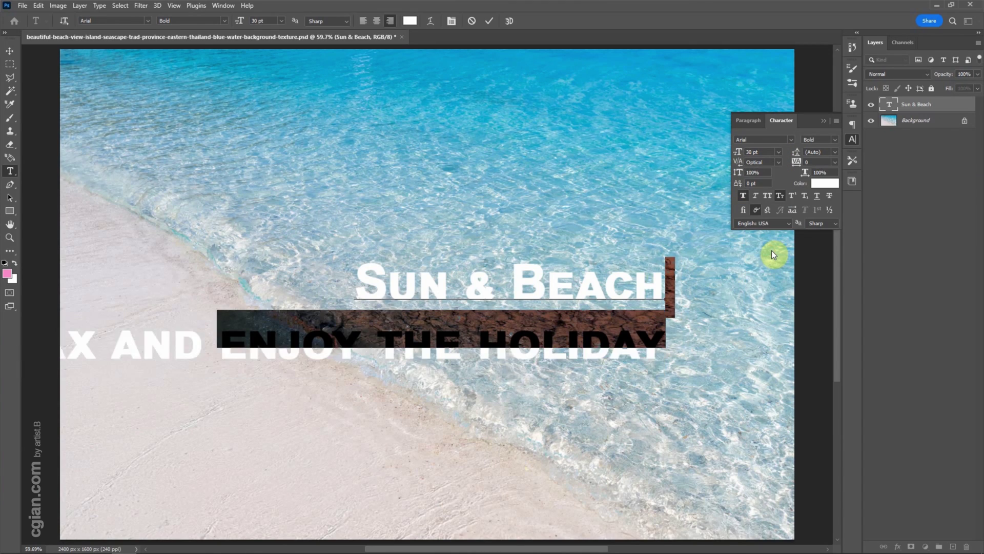
{"action": "left_click", "coordinate": [790, 139]}
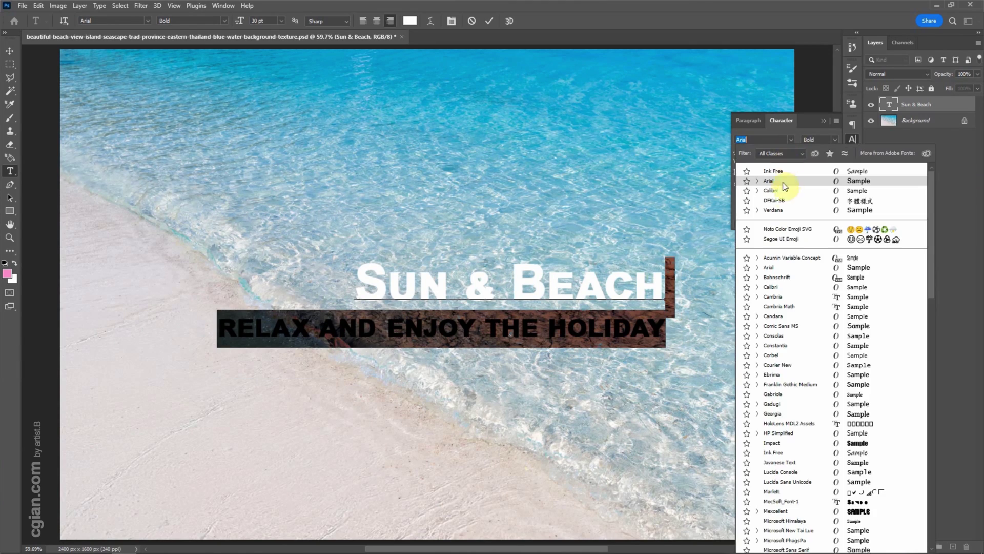
{"action": "left_click", "coordinate": [790, 170]}
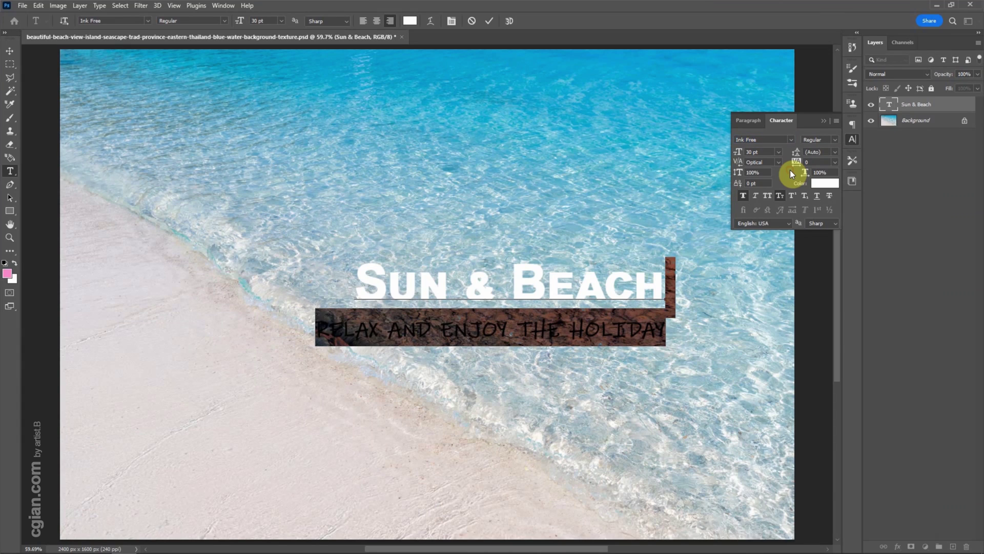
{"action": "key", "text": "ctrl+Return"}
{"action": "key", "text": "v"}
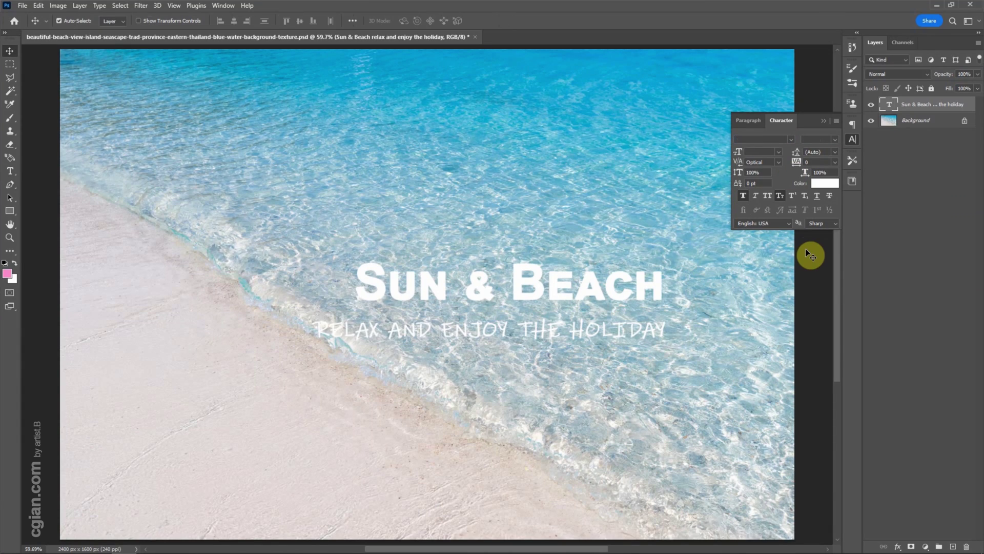
Step: Center-align the title and subtitle lines using the Paragraph panel
{"action": "left_click", "coordinate": [222, 5]}
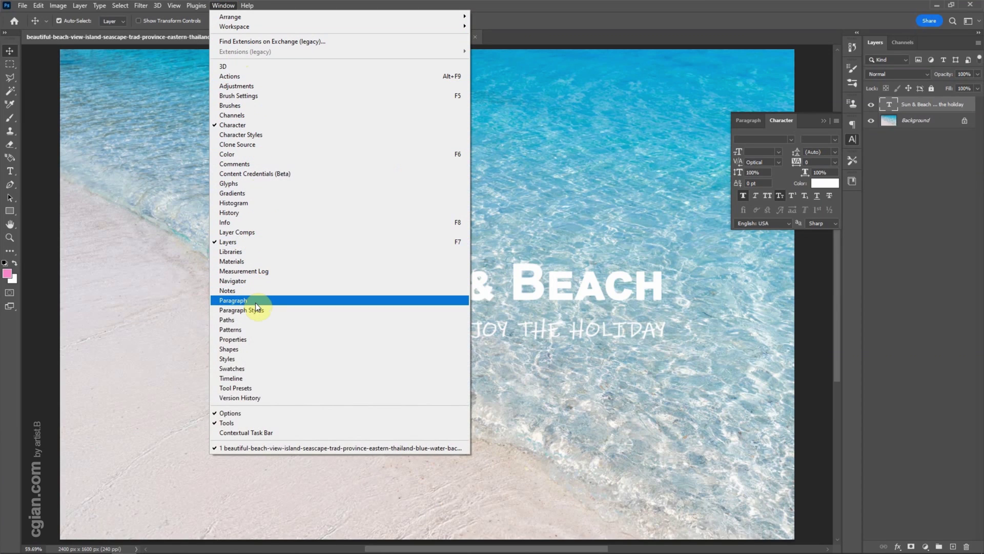
{"action": "left_click", "coordinate": [752, 124]}
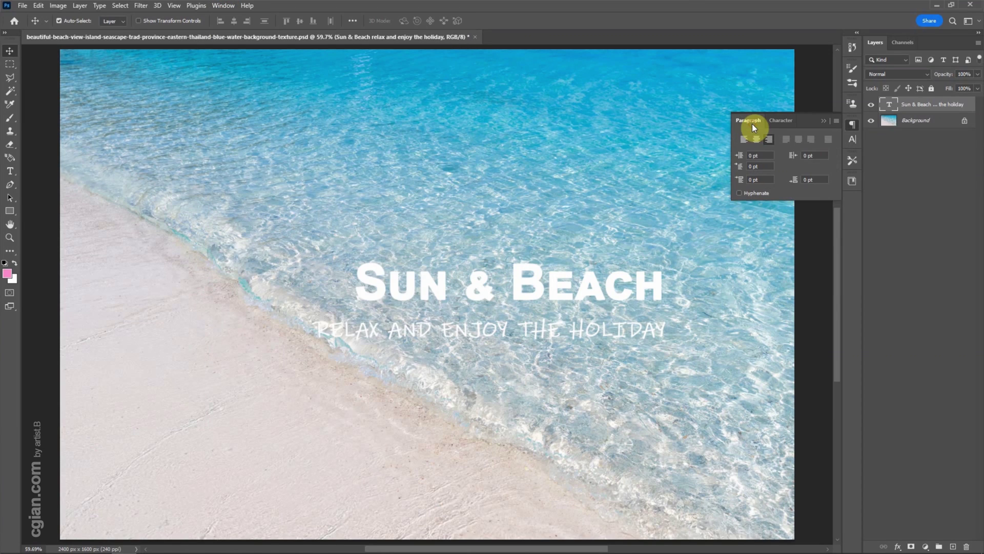
{"action": "left_click", "coordinate": [758, 139]}
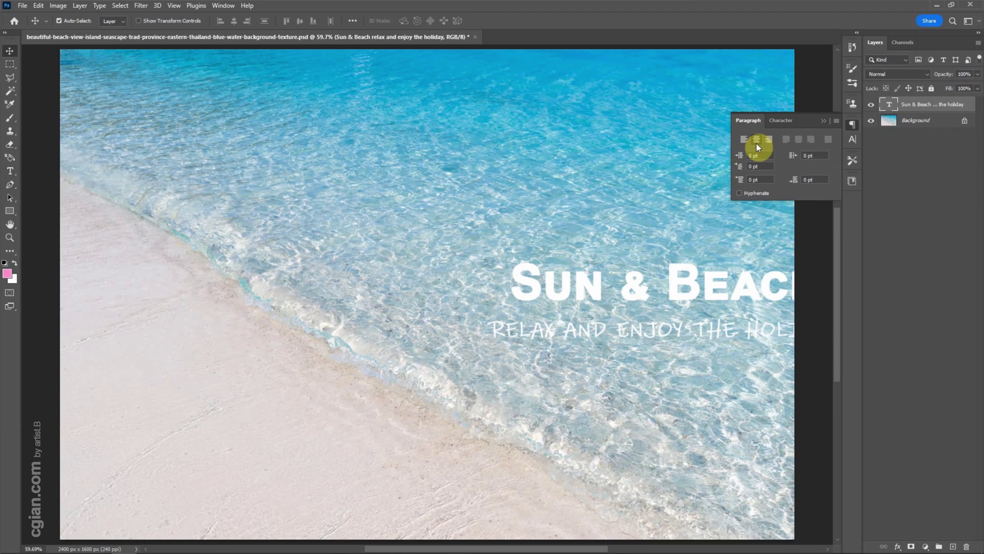
Step: Center the text block horizontally and vertically on the photo against the Background layer
{"action": "left_click", "coordinate": [924, 106]}
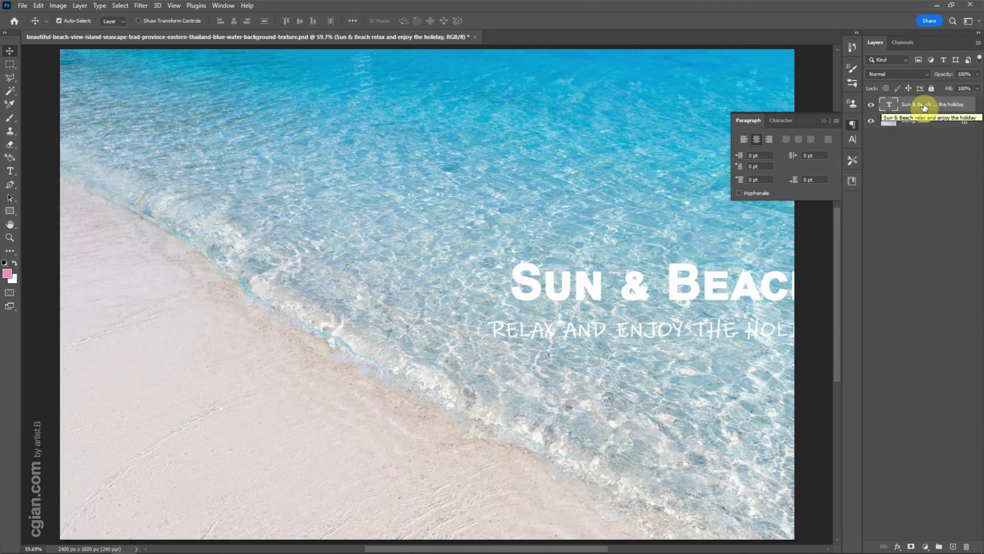
{"action": "left_click", "coordinate": [926, 122]}
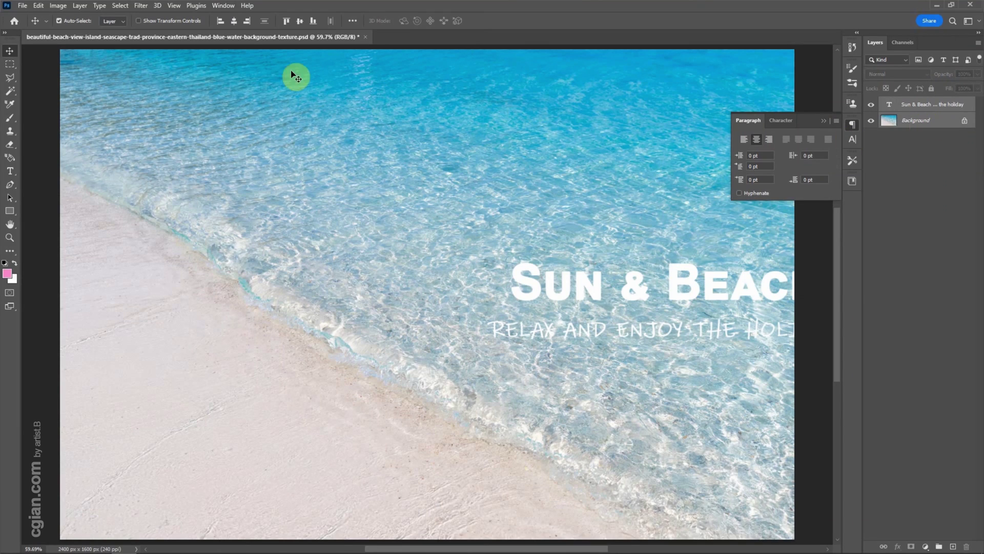
{"action": "left_click", "coordinate": [235, 21]}
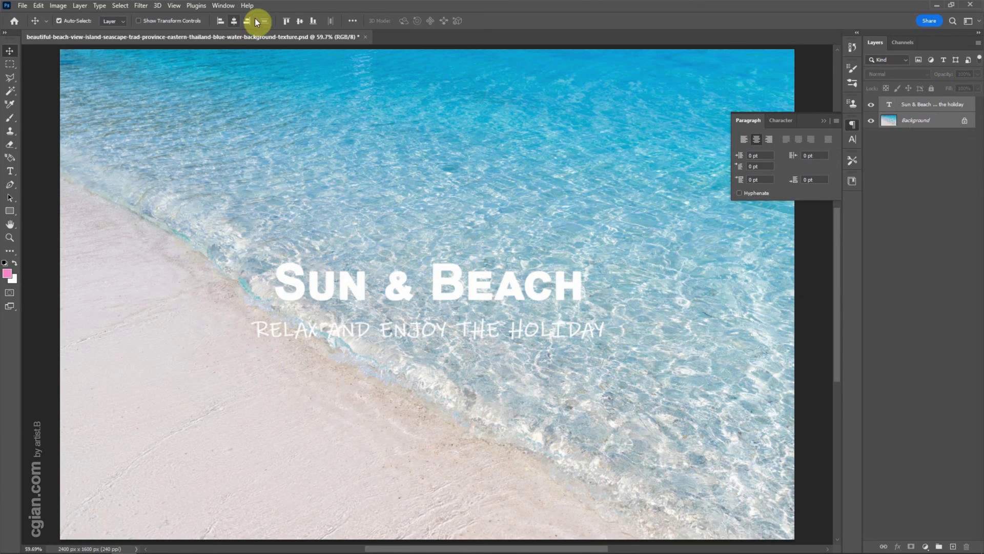
{"action": "left_click", "coordinate": [301, 21]}
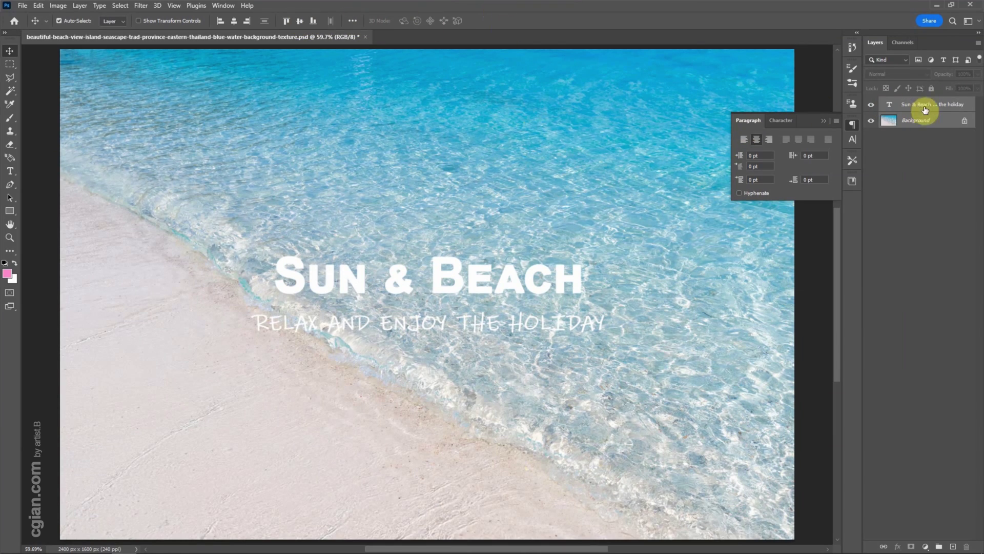
{"action": "left_click", "coordinate": [972, 108]}
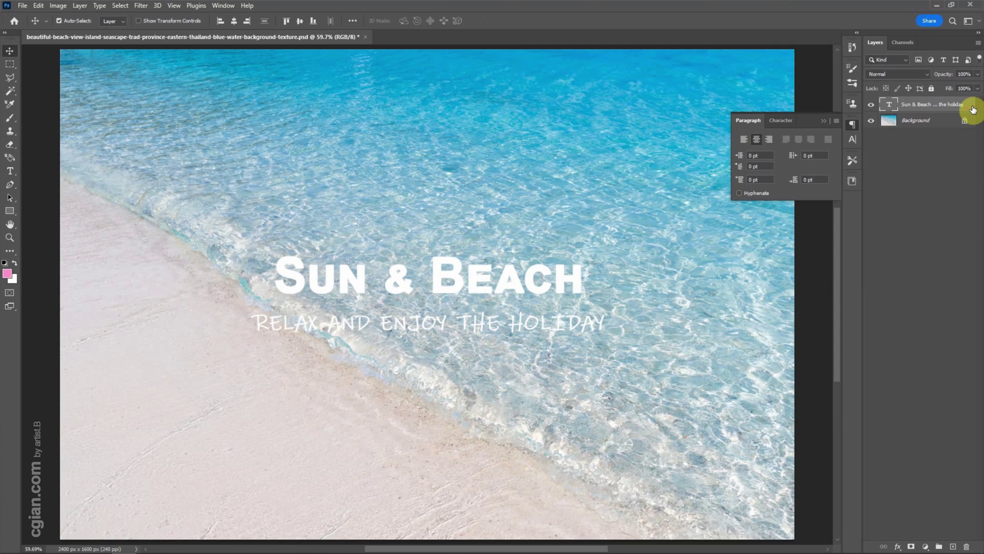
{"action": "double_click", "coordinate": [972, 109]}
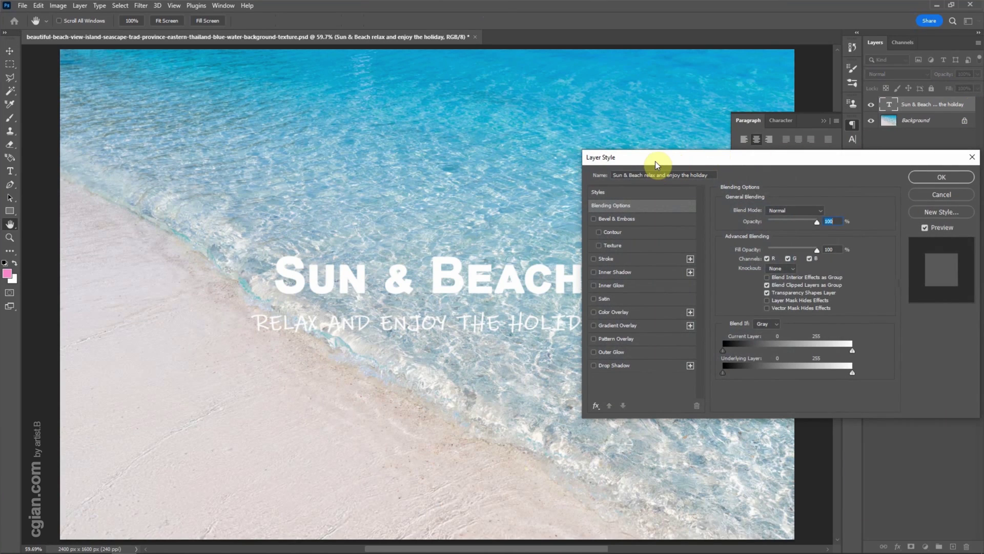
Step: Add Bevel & Emboss to the title with a 153° light angle
{"action": "left_click_drag", "start_coordinate": [657, 164], "coordinate": [641, 169]}
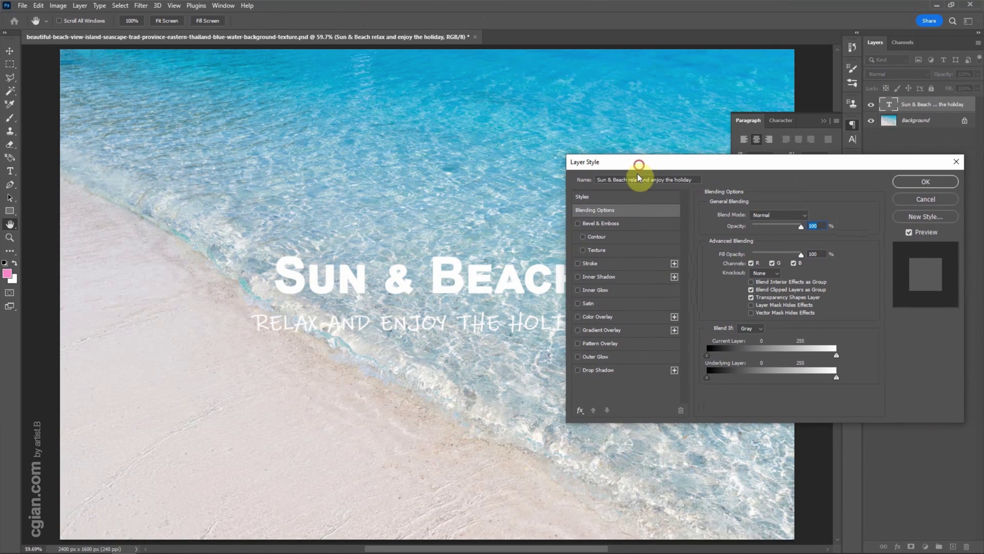
{"action": "left_click", "coordinate": [579, 224]}
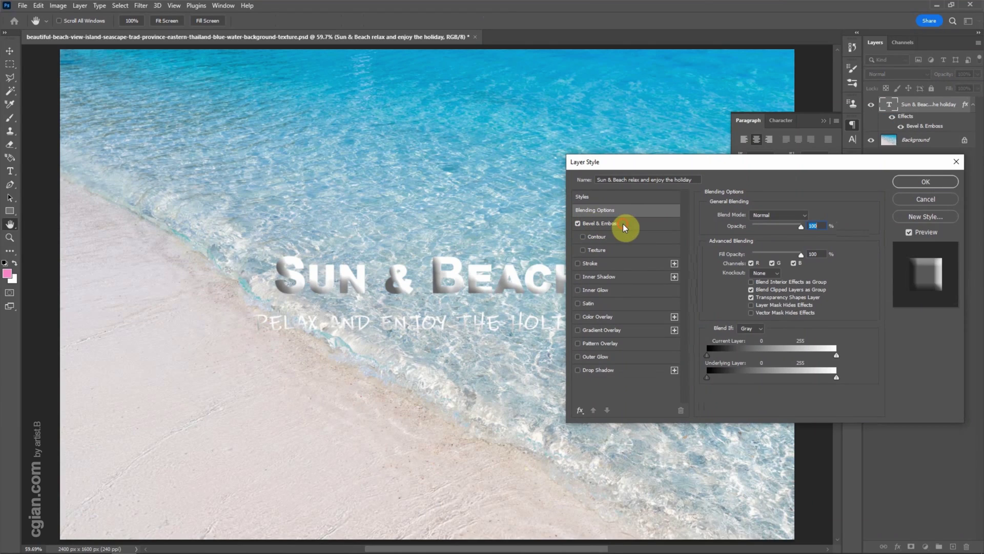
{"action": "left_click", "coordinate": [625, 228]}
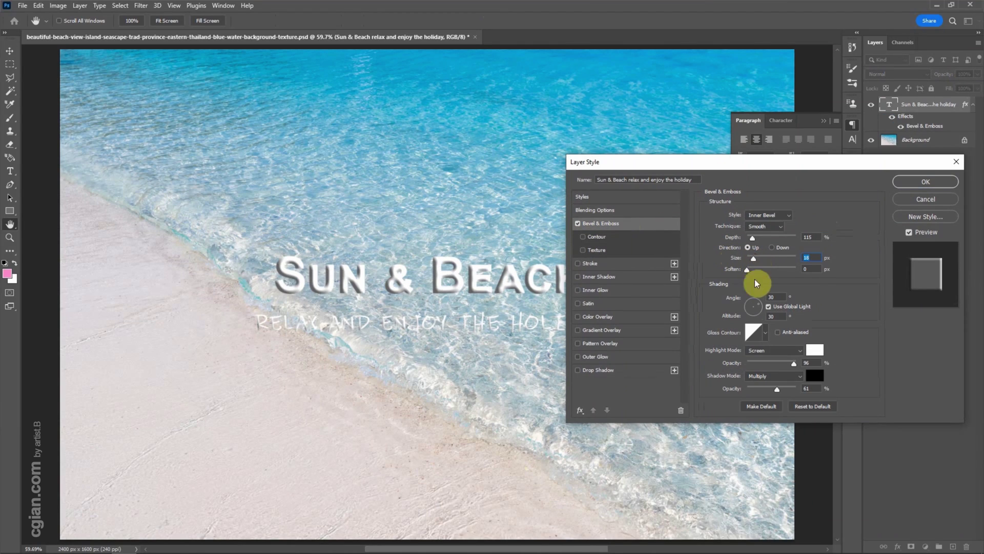
{"action": "left_click_drag", "start_coordinate": [754, 306], "coordinate": [746, 308]}
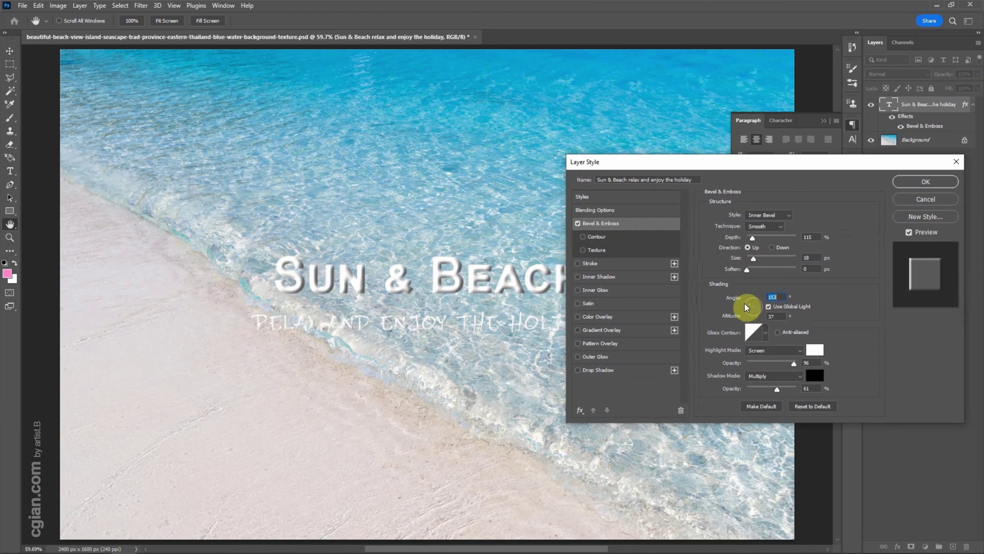
Step: Add a teal 257a94 drop shadow at 34% opacity, 35 px distance, 40 px size
{"action": "left_click", "coordinate": [578, 370]}
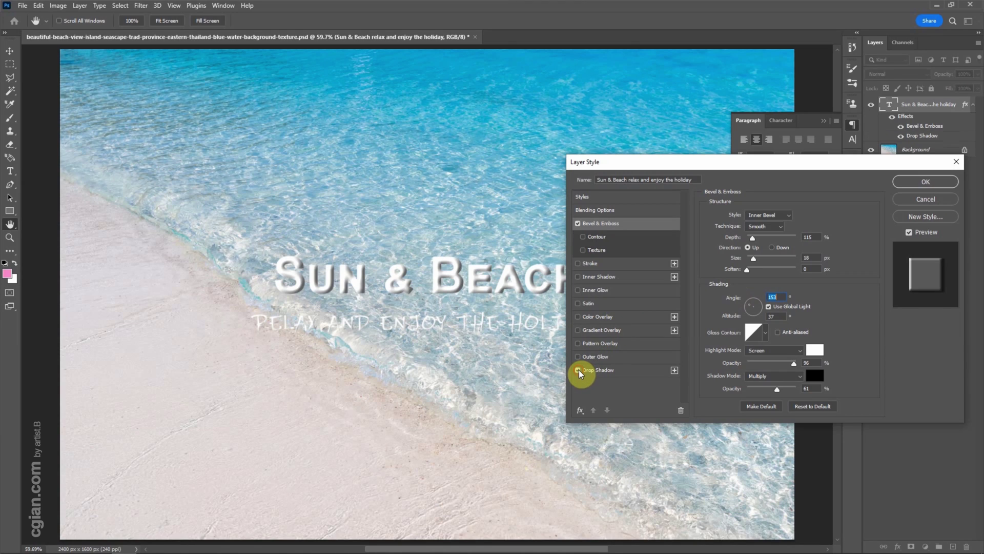
{"action": "left_click", "coordinate": [610, 370]}
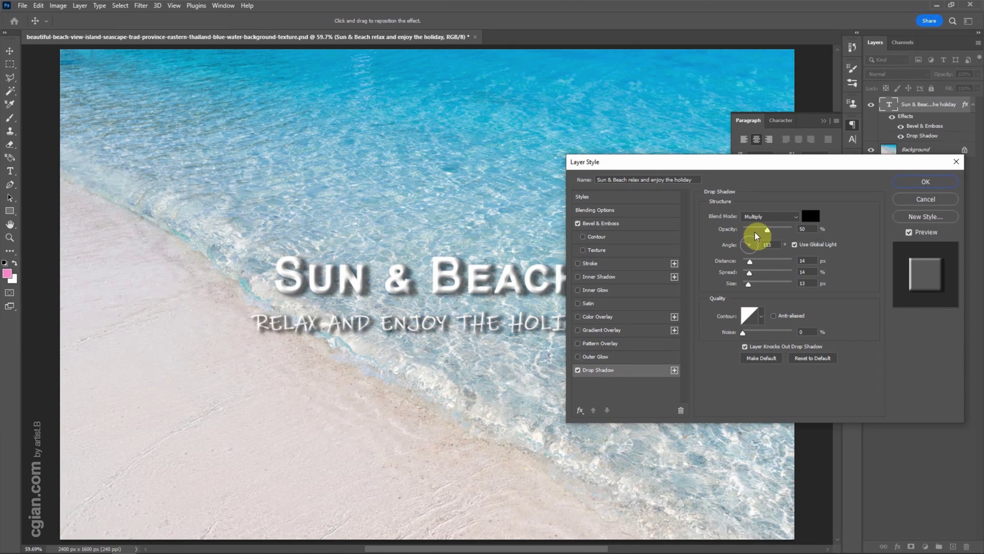
{"action": "left_click_drag", "start_coordinate": [757, 234], "coordinate": [759, 230]}
{"action": "left_click_drag", "start_coordinate": [751, 265], "coordinate": [755, 286]}
{"action": "left_click", "coordinate": [810, 216]}
{"action": "left_click", "coordinate": [584, 128]}
{"action": "left_click", "coordinate": [678, 379]}
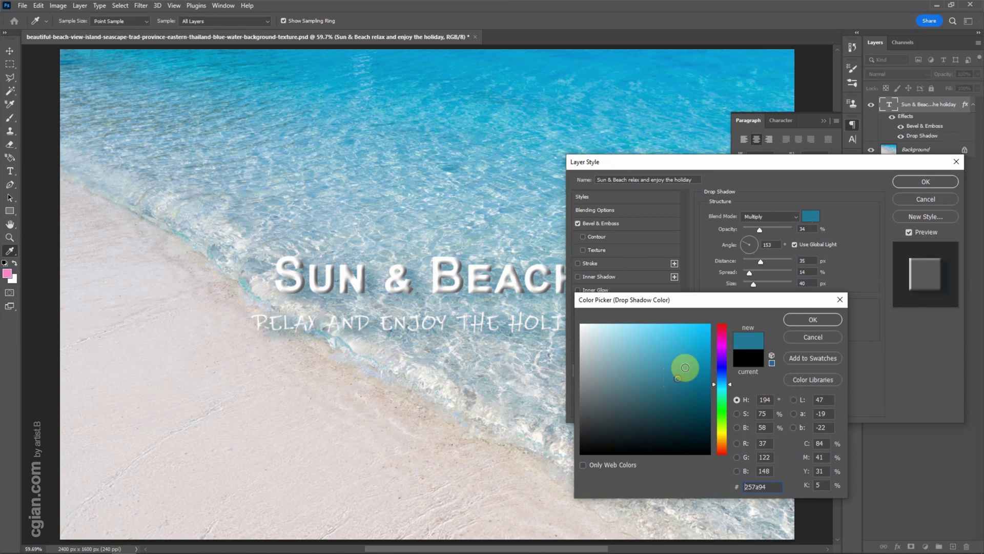
{"action": "left_click", "coordinate": [792, 319]}
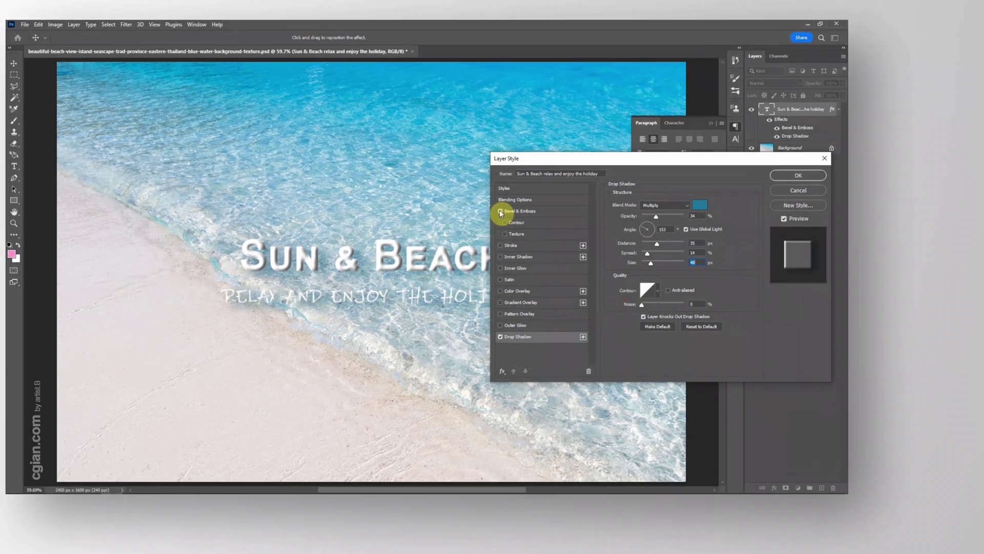